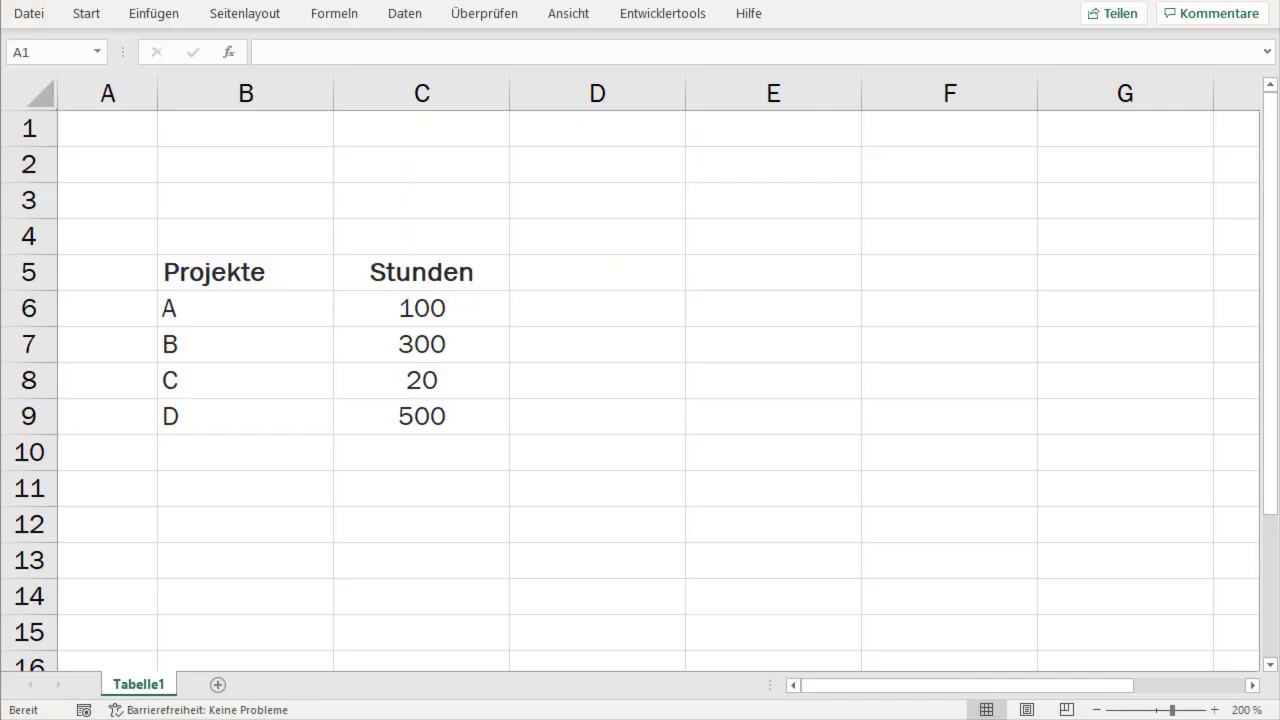
pyautogui.click(245, 164)
pyautogui.click(265, 266)
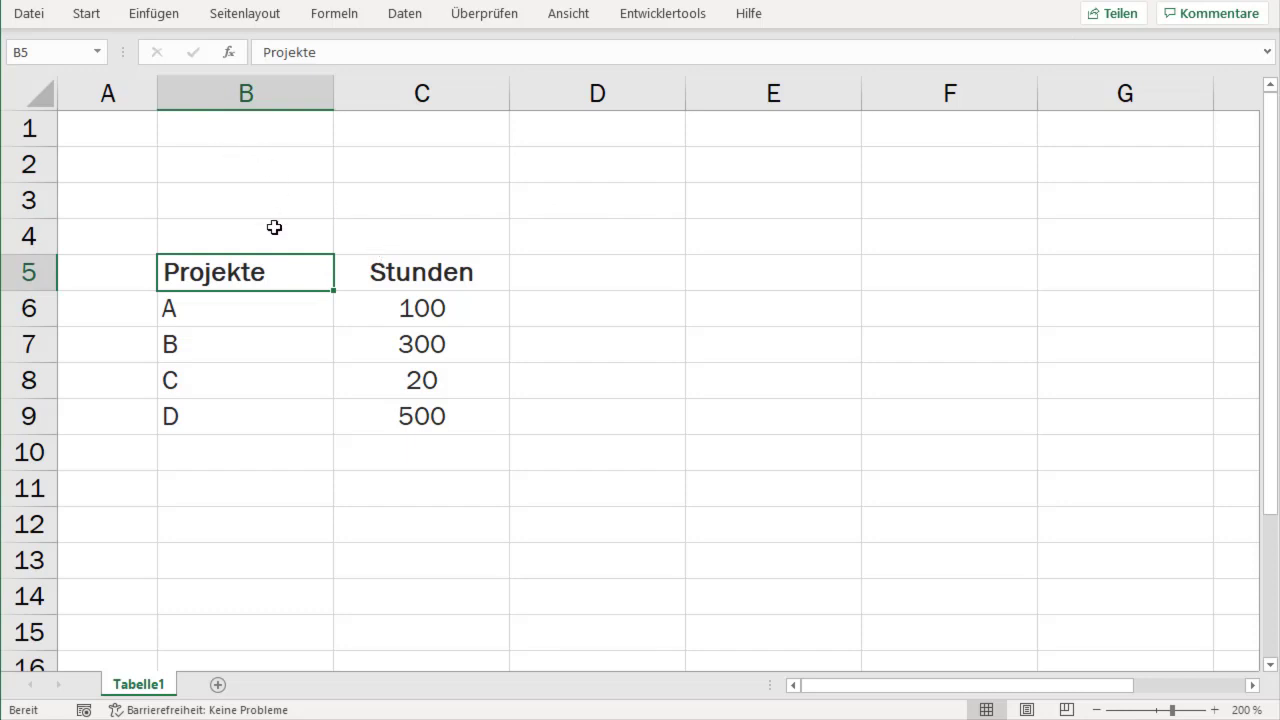
pyautogui.click(246, 310)
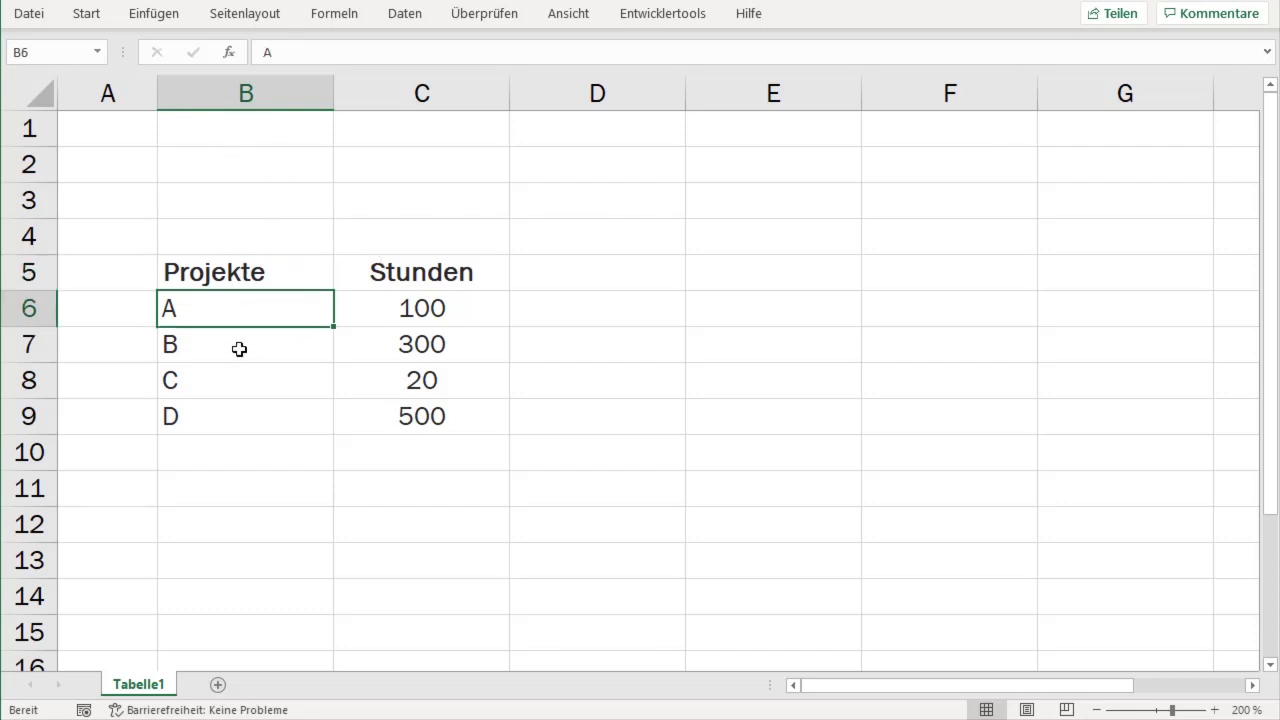
pyautogui.click(238, 412)
pyautogui.click(274, 314)
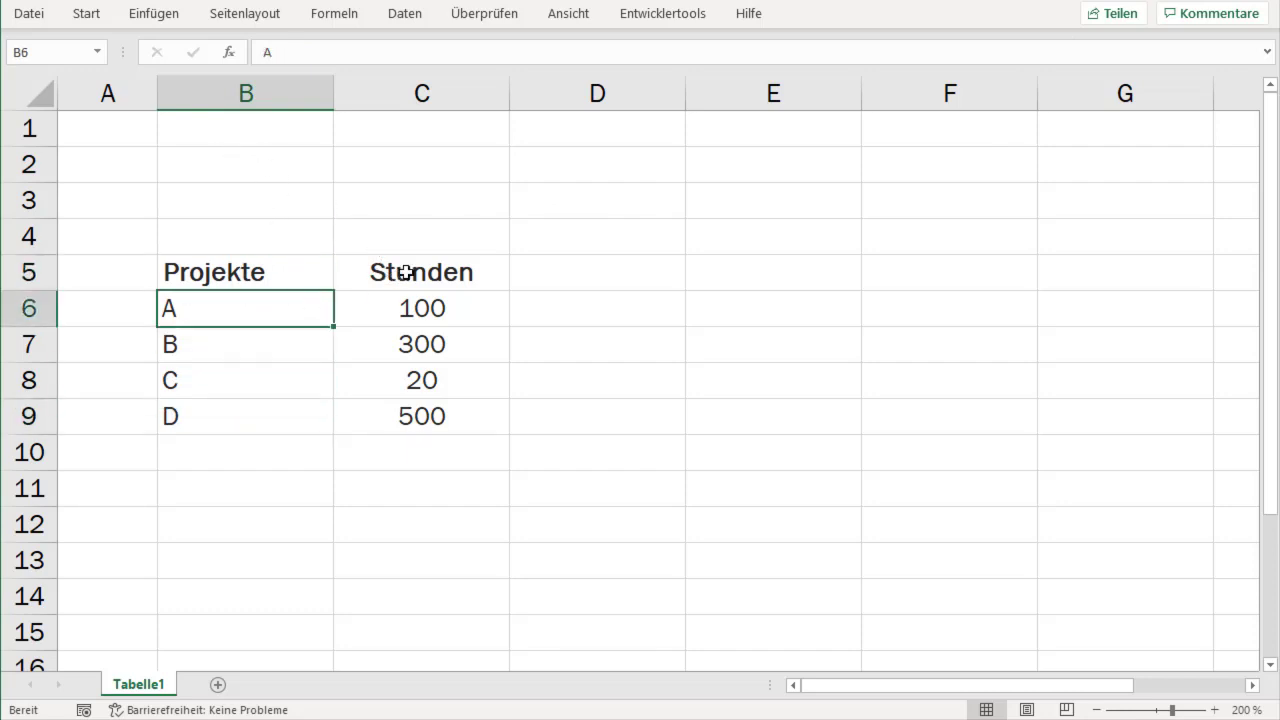
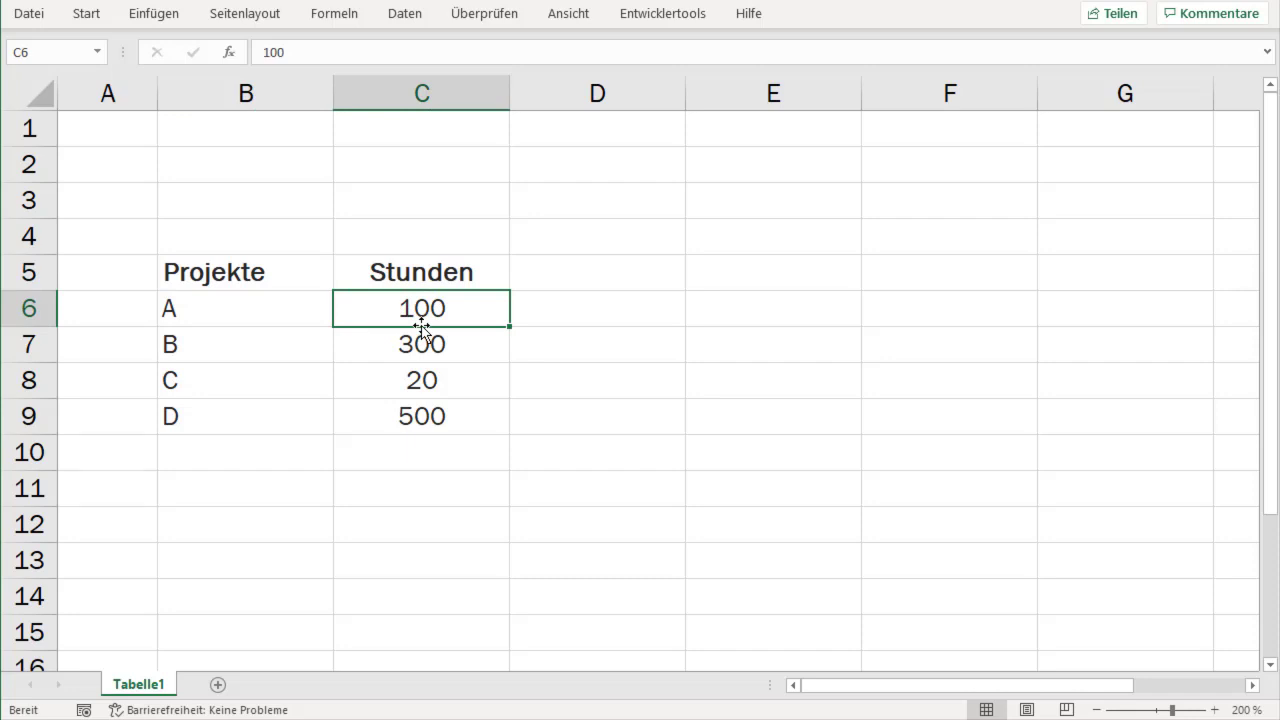
# Label B10 'Gesamt' and enter =SUMME(C6:C9) in C10 for a total of 920 hours.
pyautogui.click(313, 467)
pyautogui.write('Gesamt')
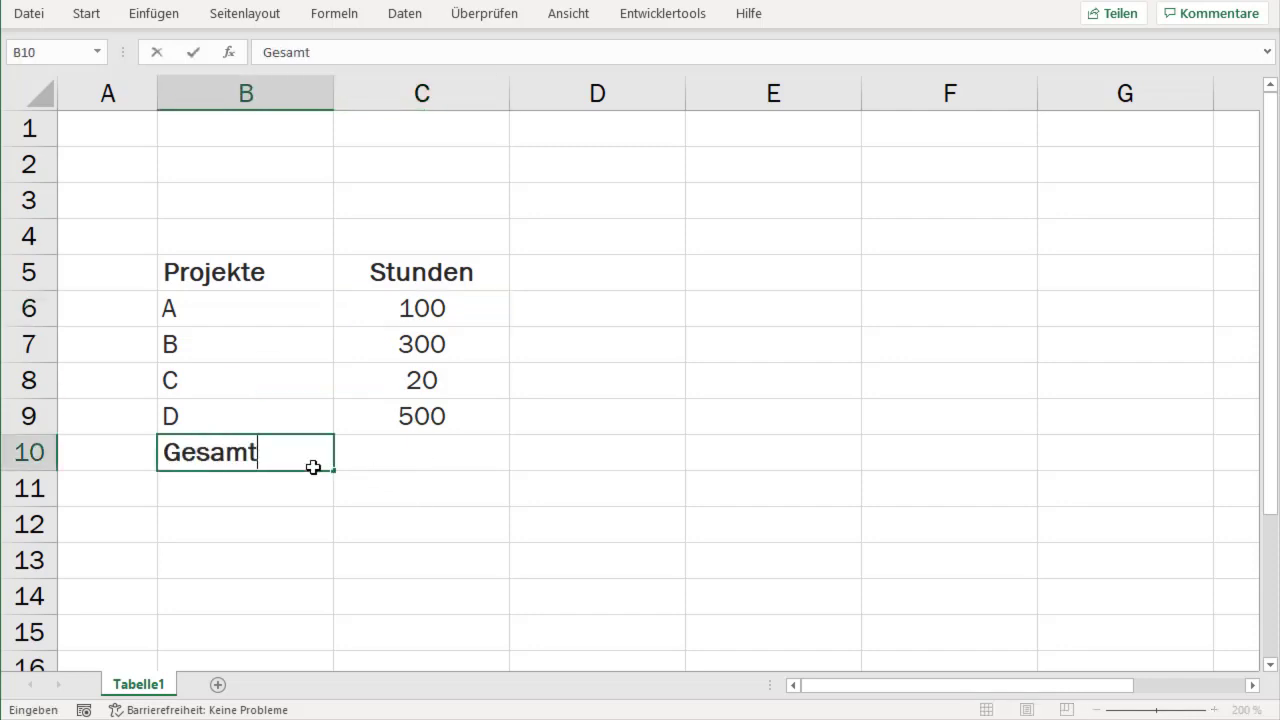
pyautogui.press('Tab')
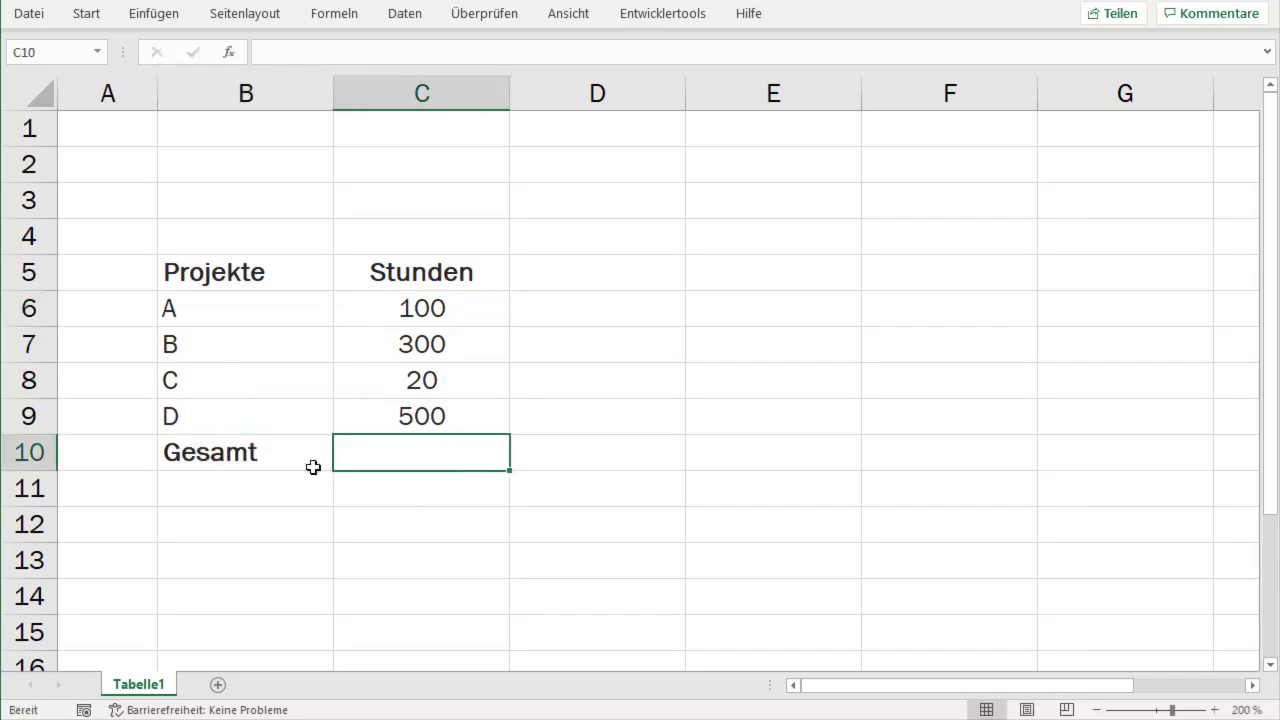
pyautogui.write('=SUMME(')
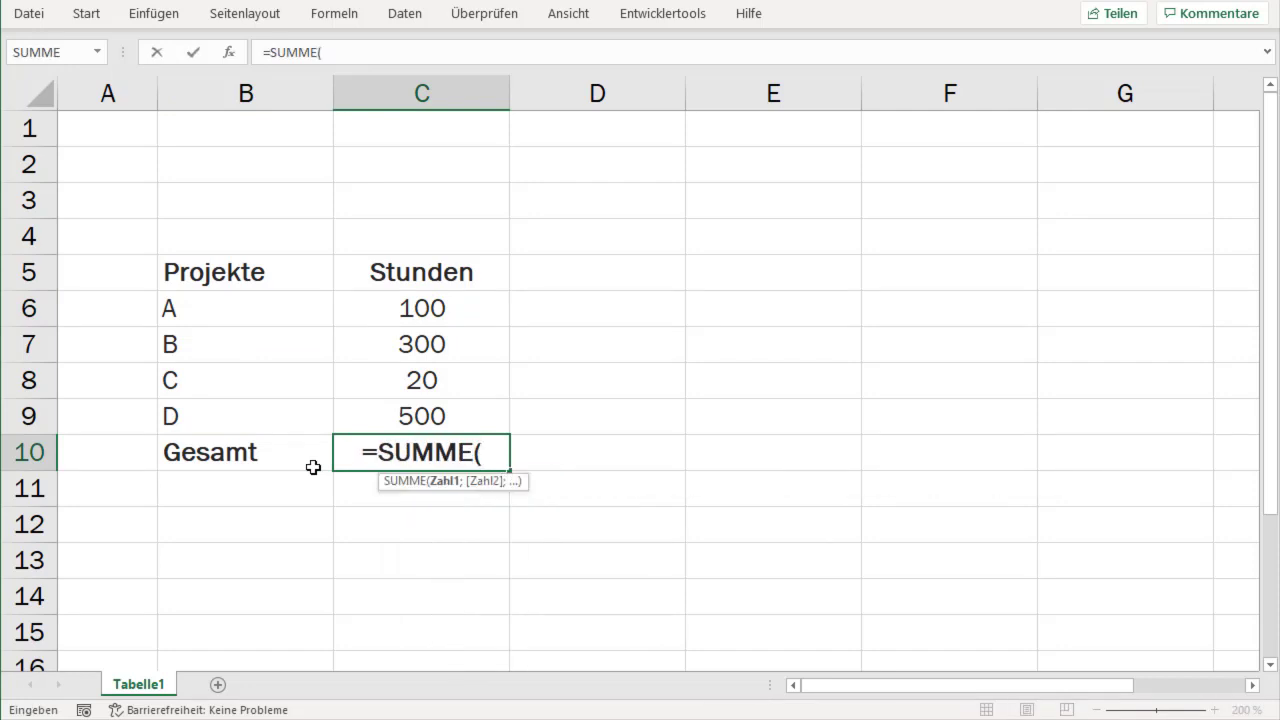
pyautogui.moveTo(434, 320); pyautogui.dragTo(443, 414)
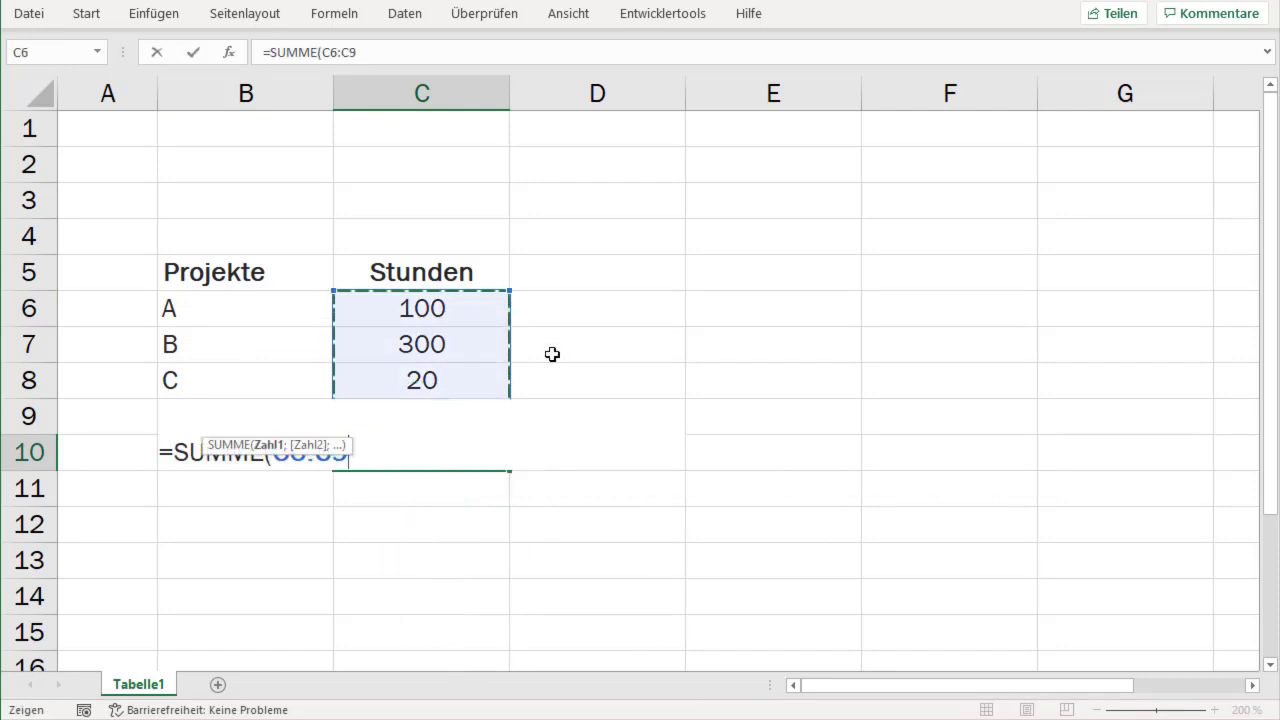
pyautogui.write(')')
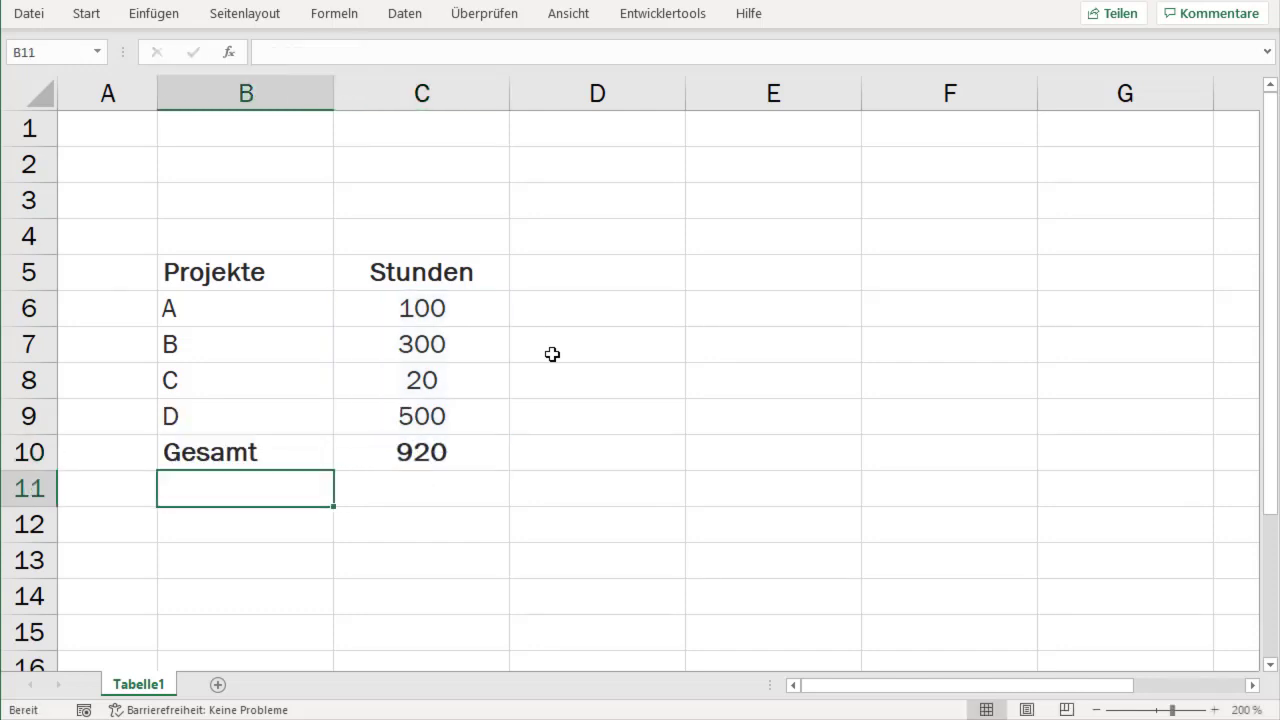
pyautogui.press('Right')
pyautogui.press('Up')
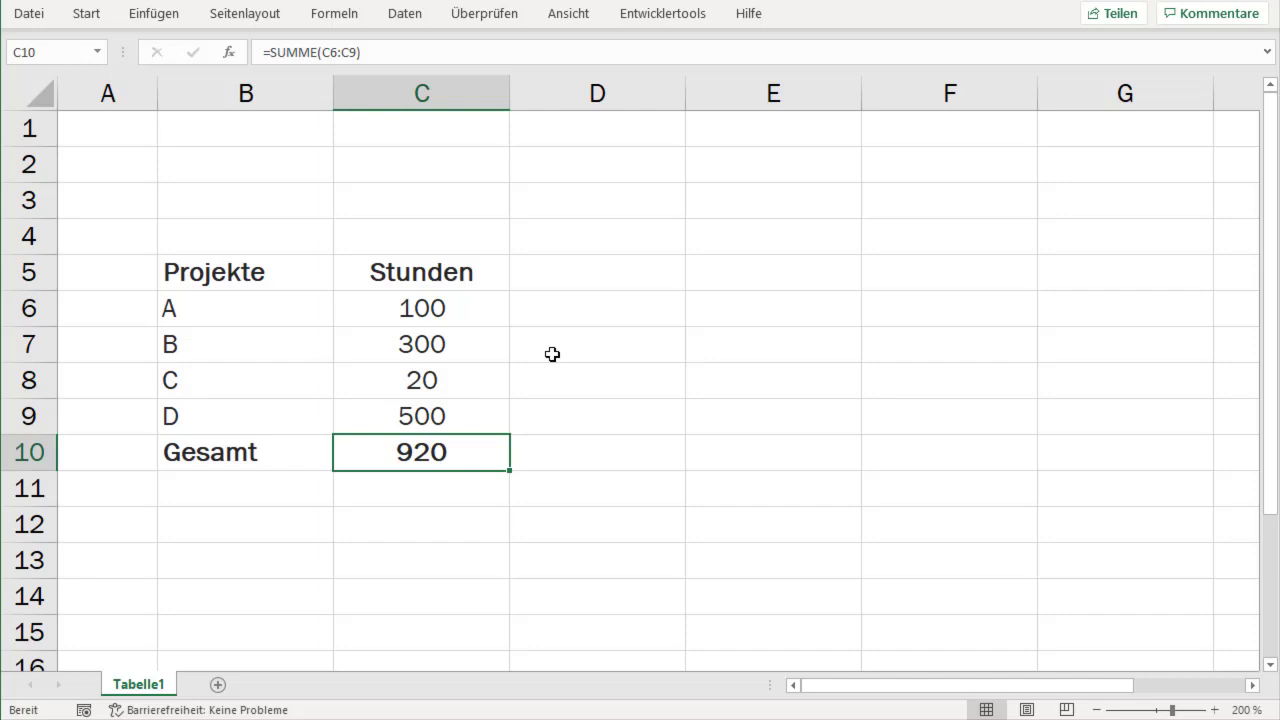
pyautogui.press('Right')
pyautogui.press('Up')
pyautogui.press('Up')
pyautogui.press('Up')
pyautogui.press('Up')
pyautogui.press('Up')
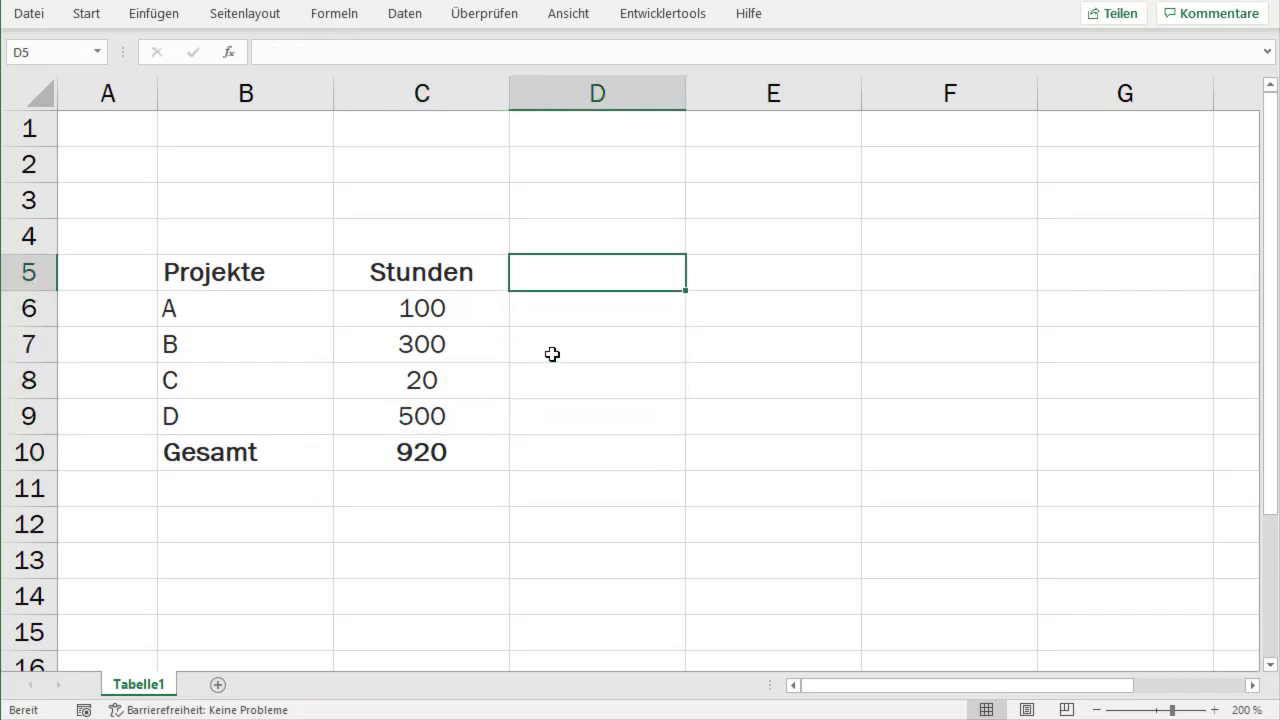
# Enter a bold, centred '%-Anteil' header in D5.
pyautogui.write('%')
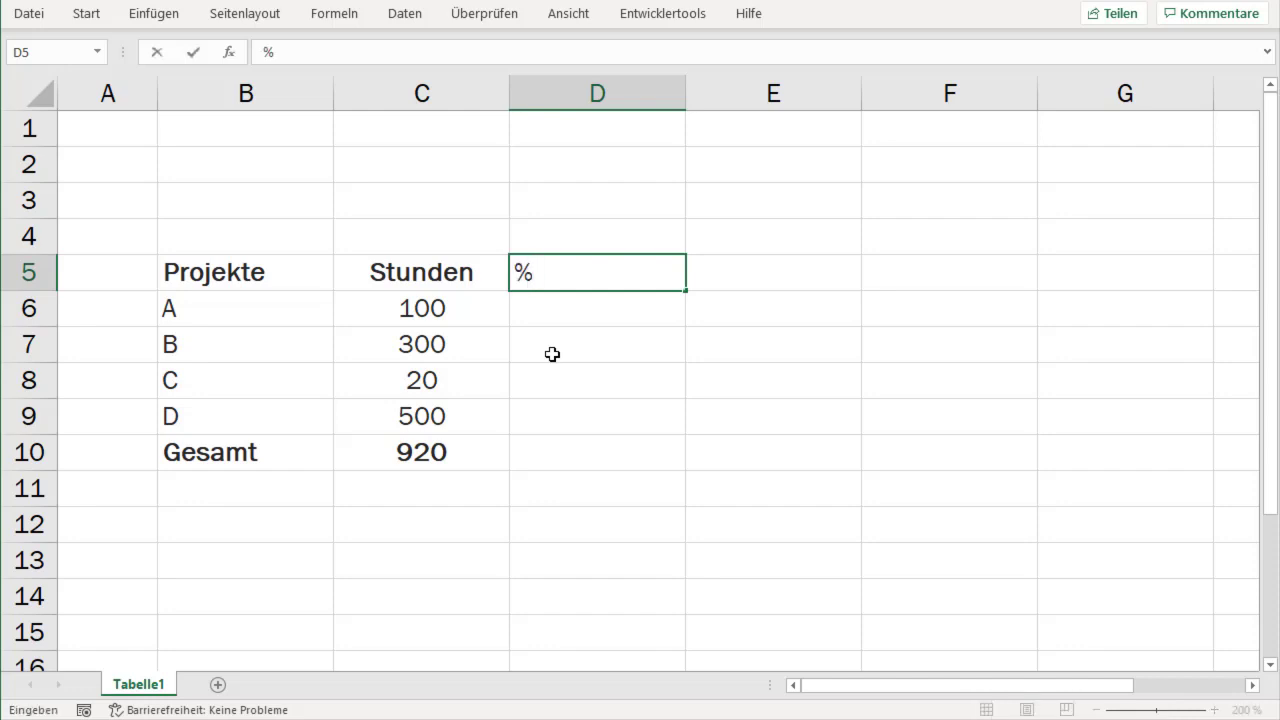
pyautogui.write('-Anteil')
pyautogui.press('Return')
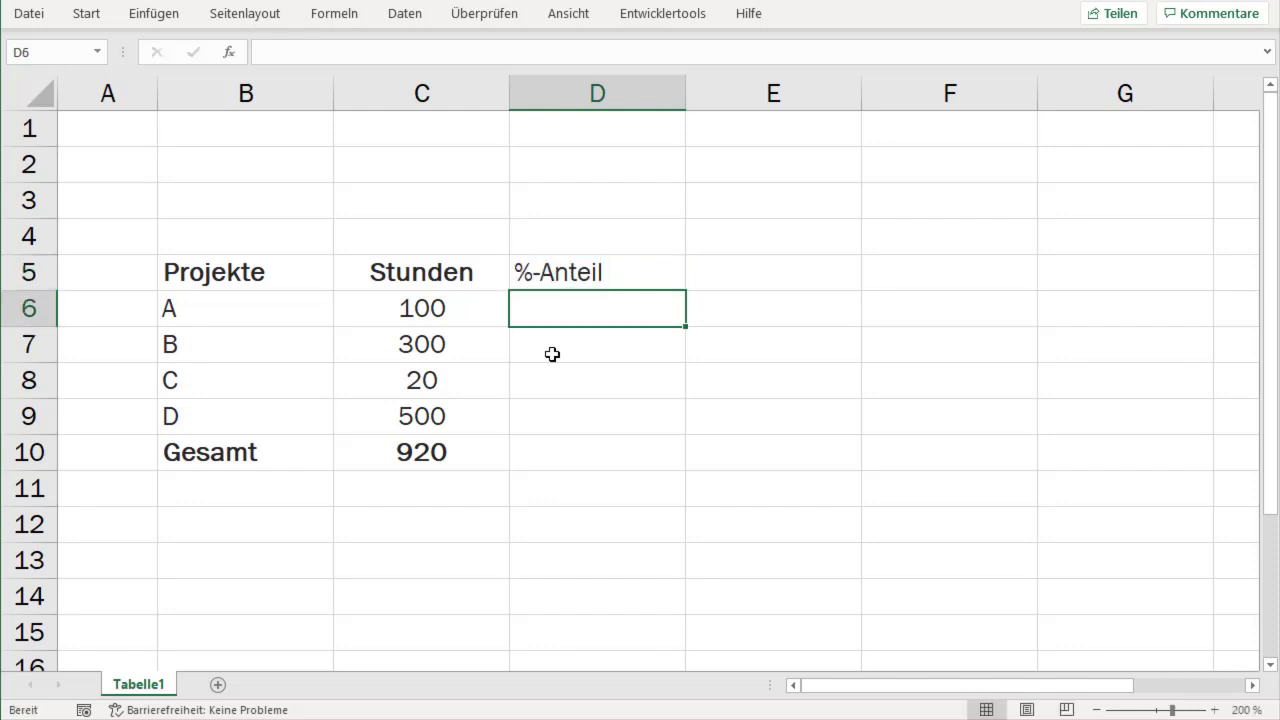
pyautogui.press('Up')
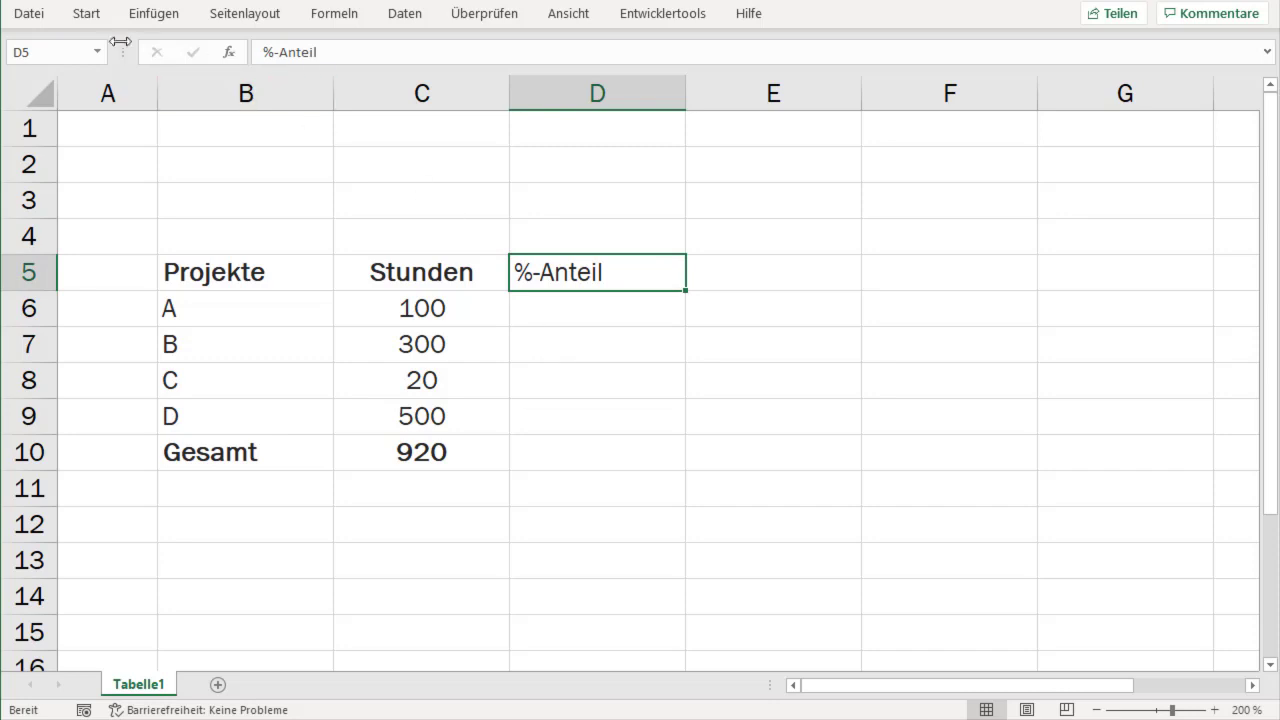
pyautogui.click(98, 14)
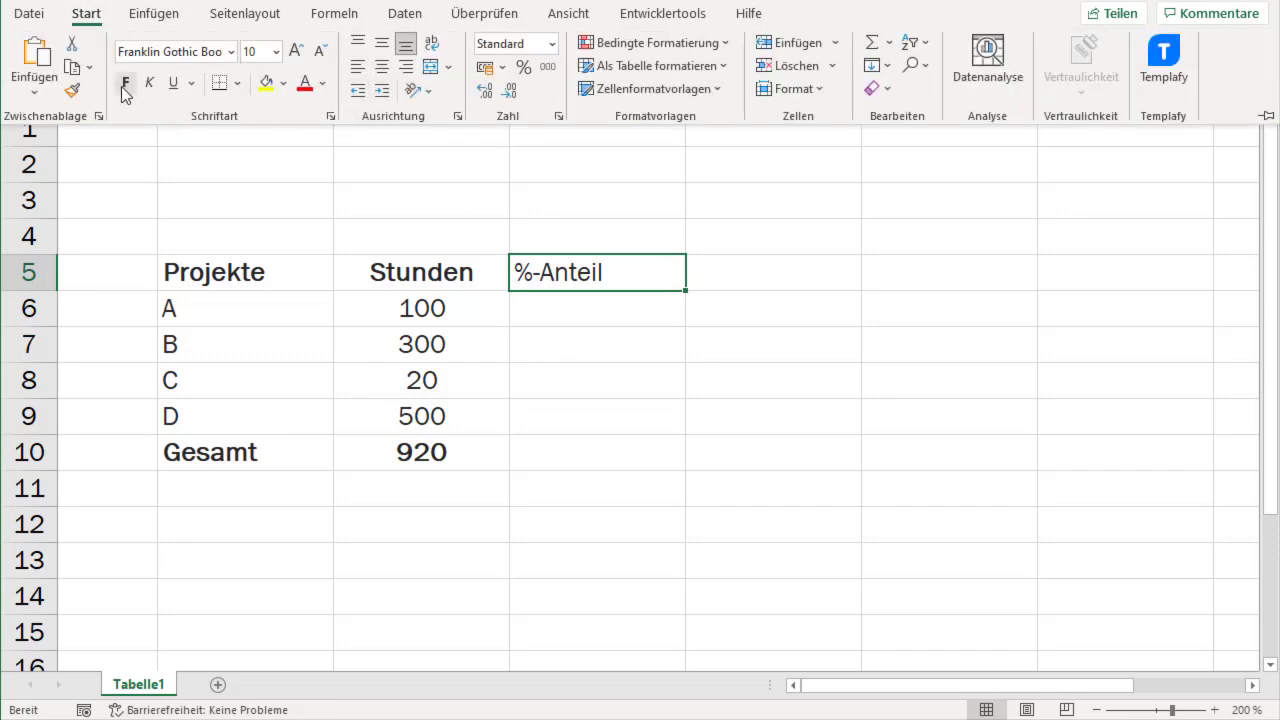
pyautogui.click(124, 83)
pyautogui.click(382, 66)
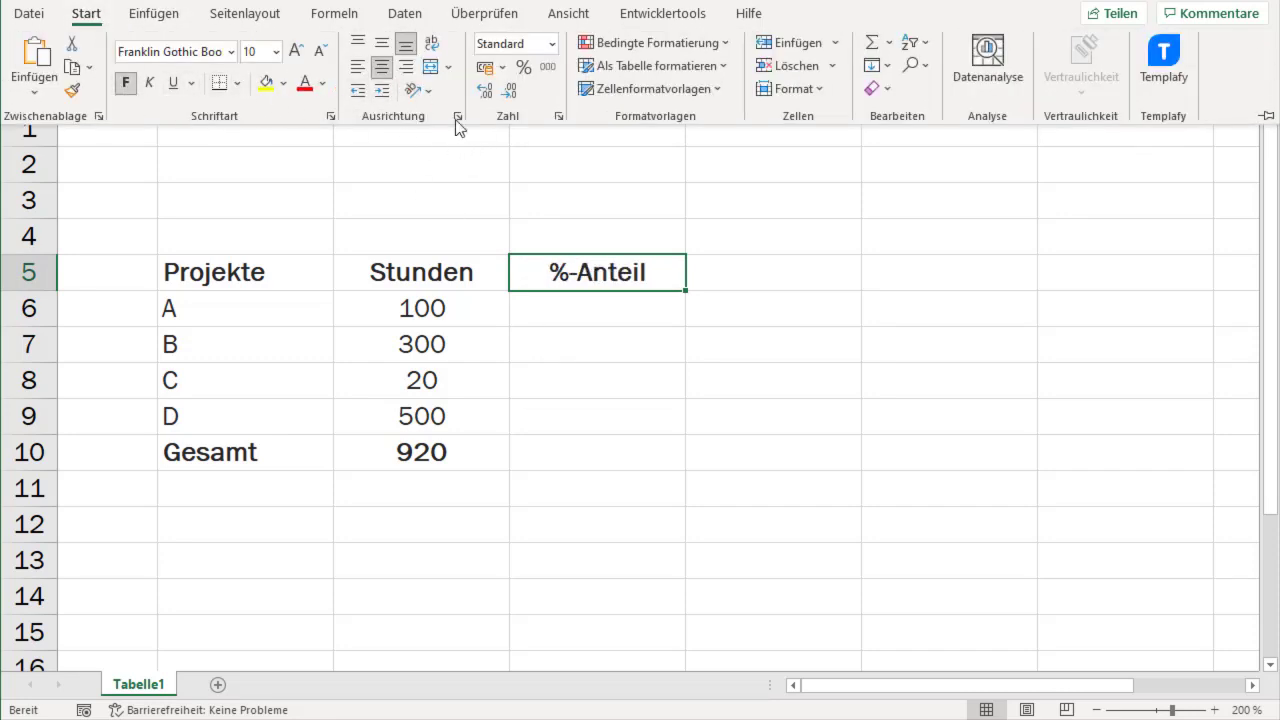
# Enter =C6/C10 in D6 to show project A's share of 11%.
pyautogui.click(608, 312)
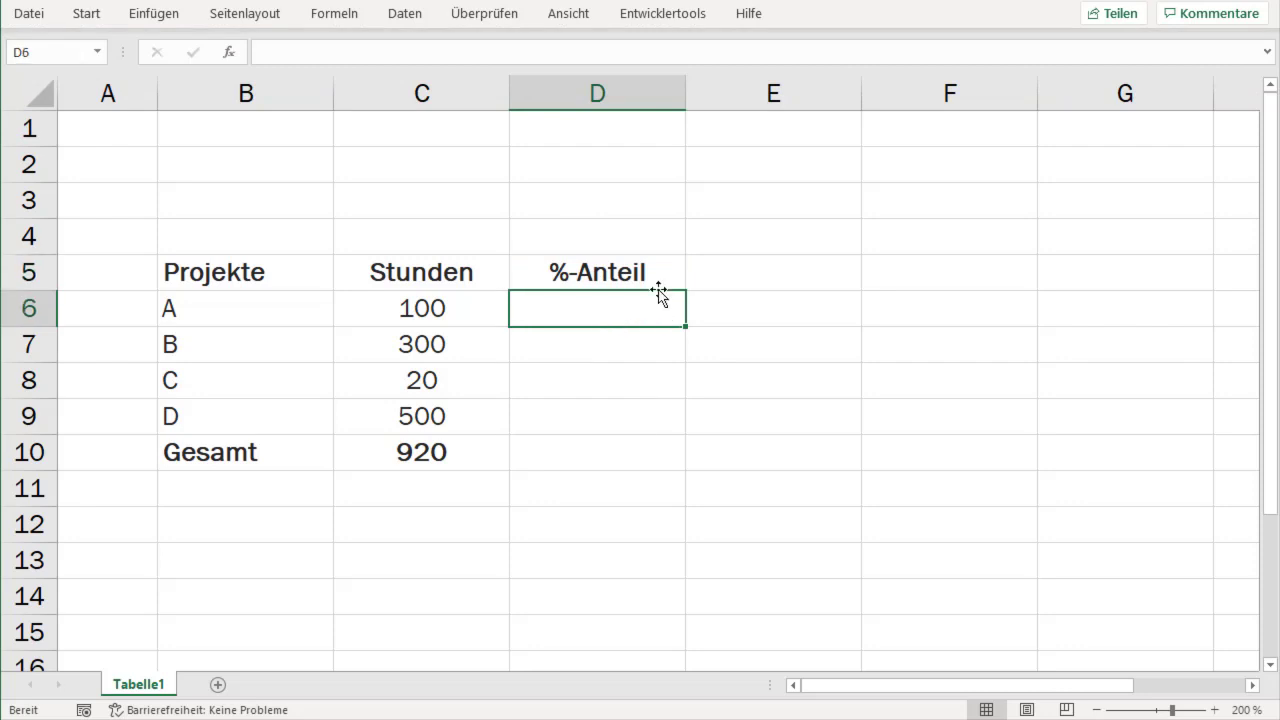
pyautogui.write('=')
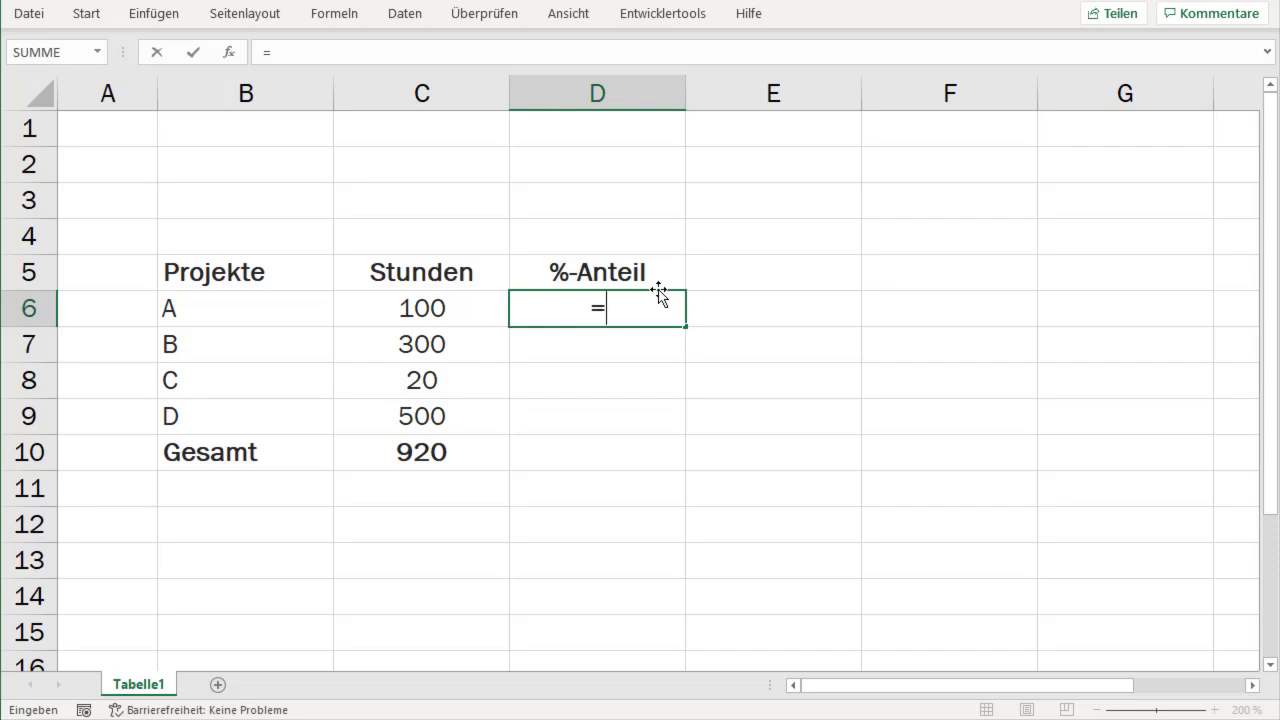
pyautogui.click(443, 306)
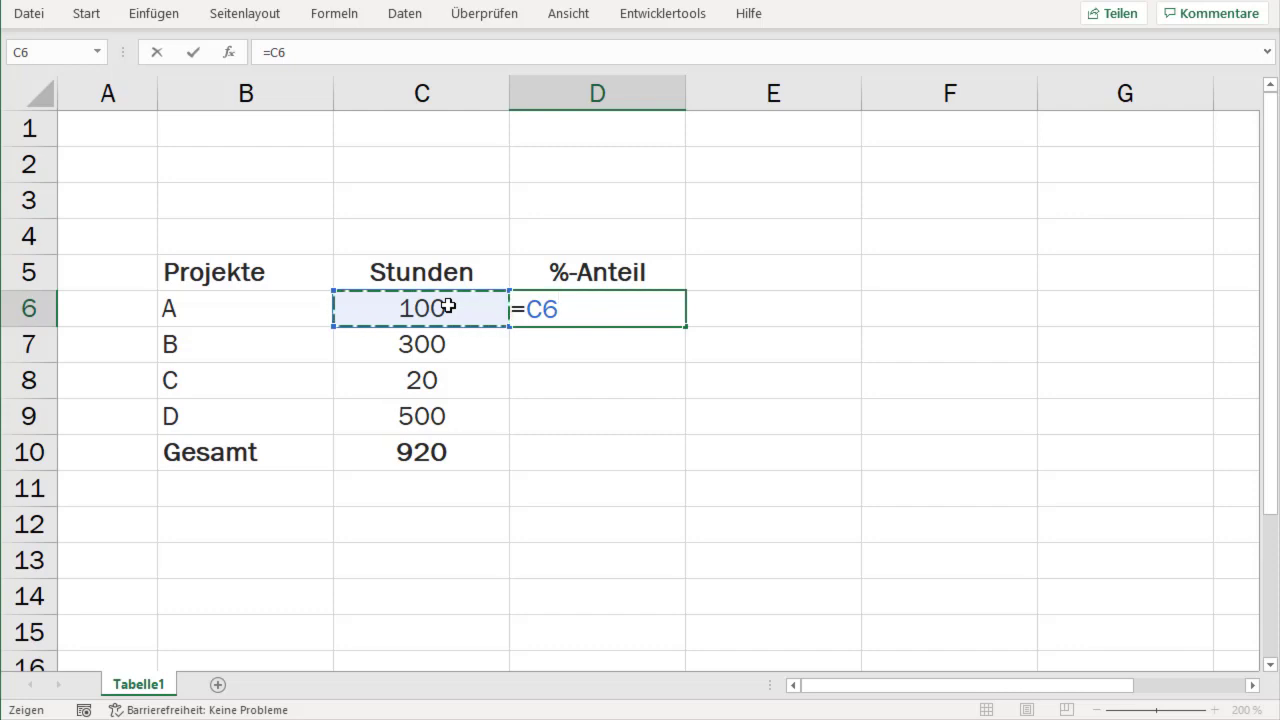
pyautogui.write('/')
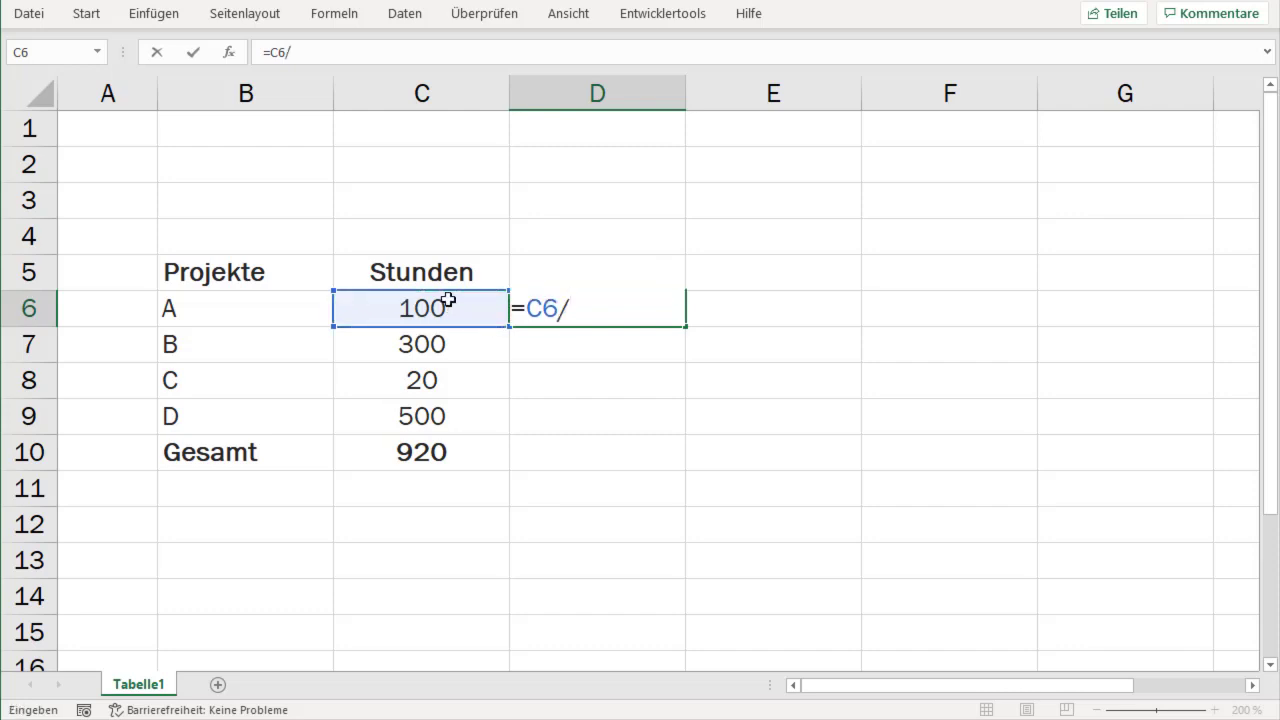
pyautogui.click(428, 455)
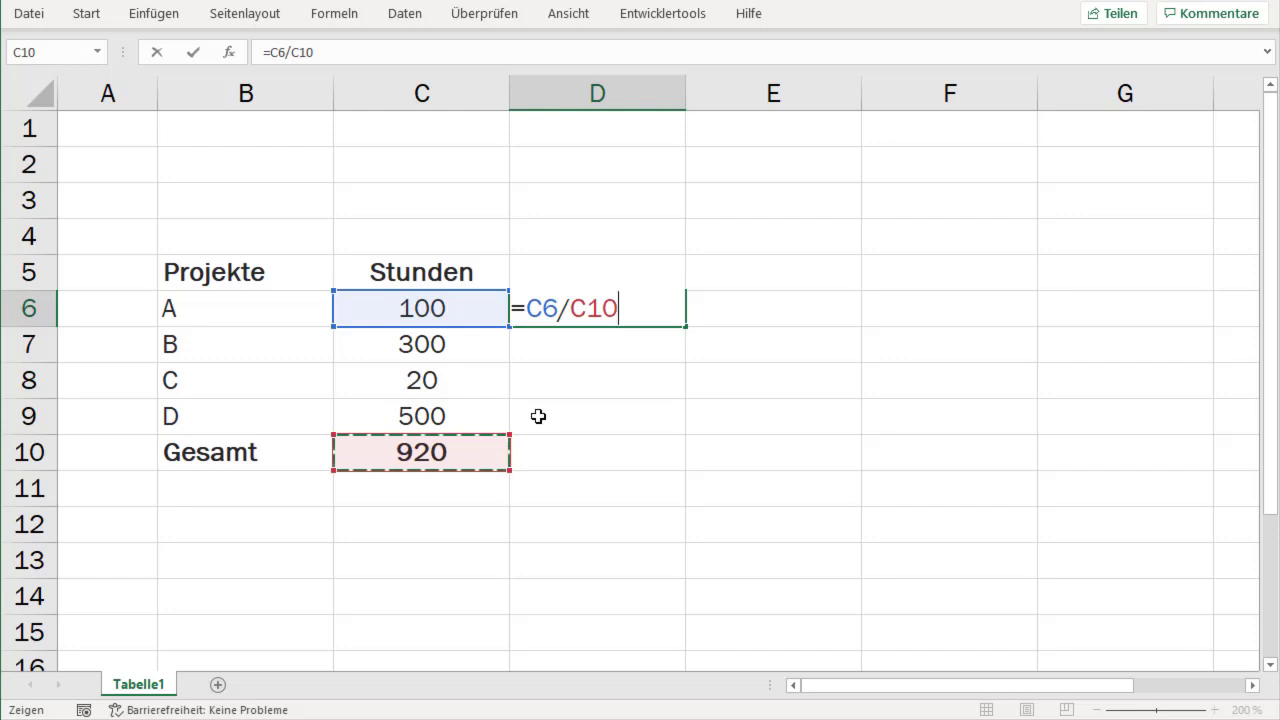
pyautogui.press('Return')
pyautogui.press('Up')
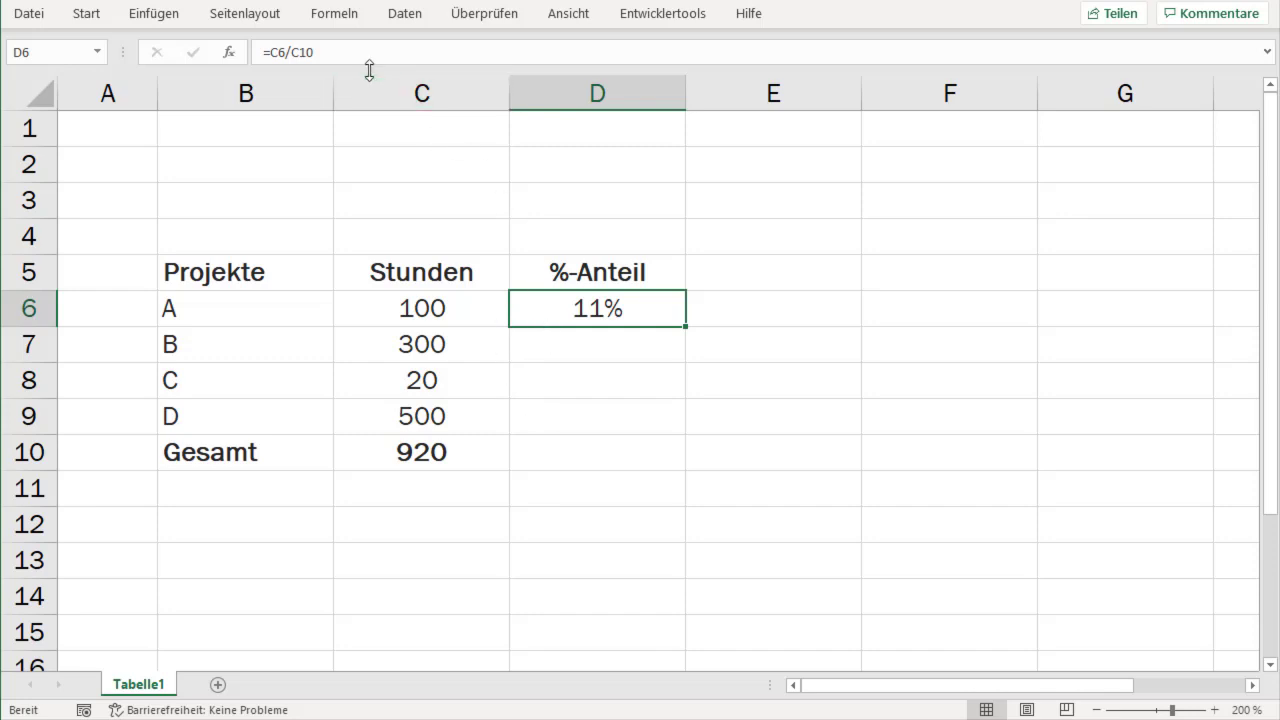
# Make the total reference in D6 absolute, giving =C6/$C$10, still 11%.
pyautogui.doubleClick(617, 310)
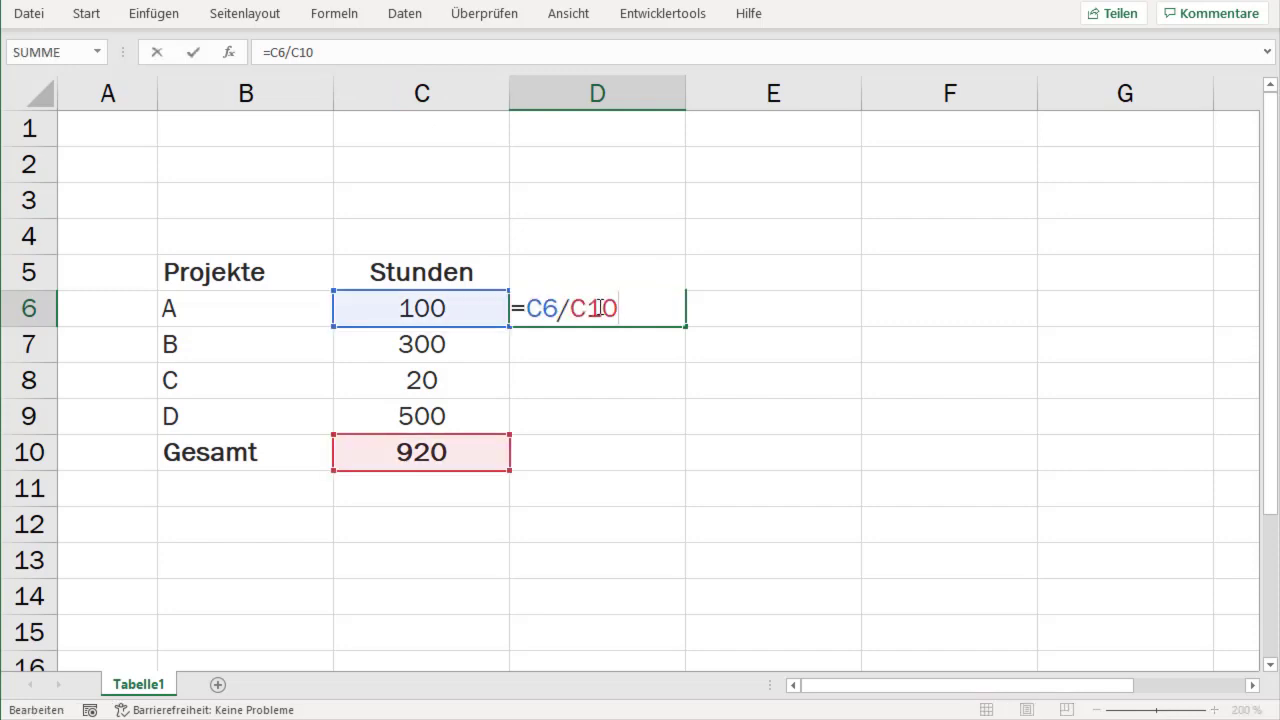
pyautogui.doubleClick(617, 312)
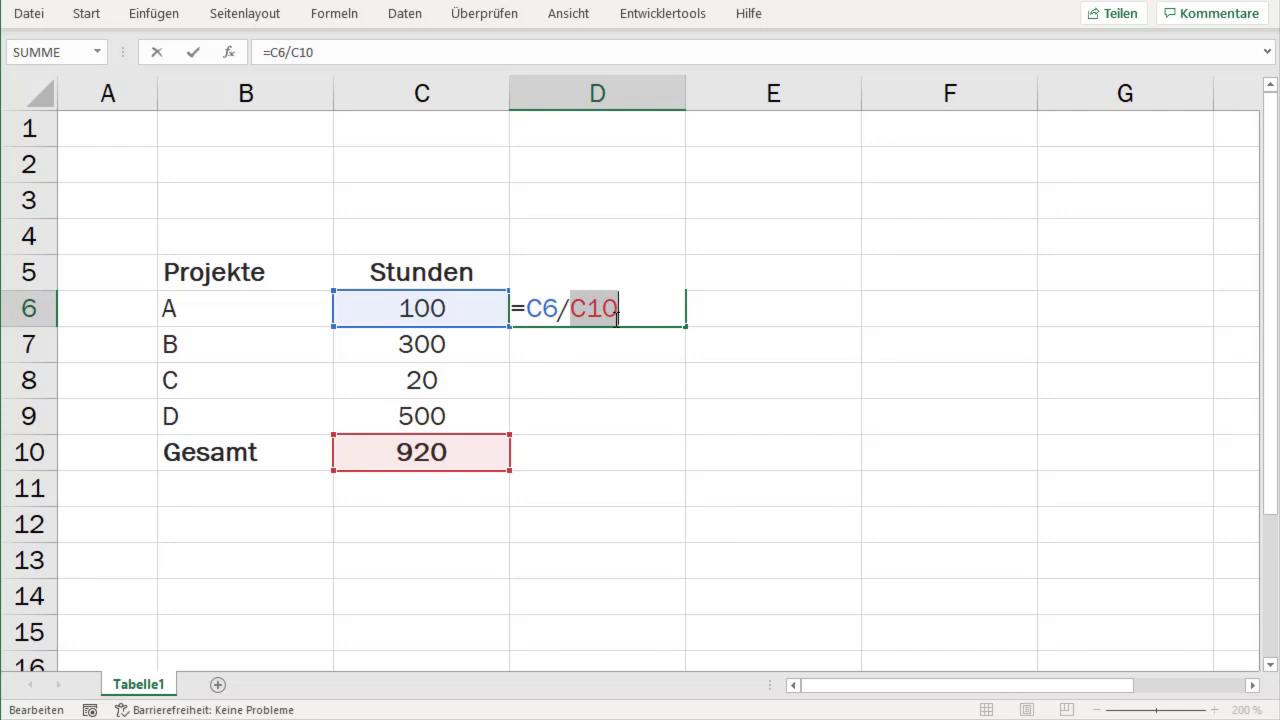
pyautogui.press('F4')
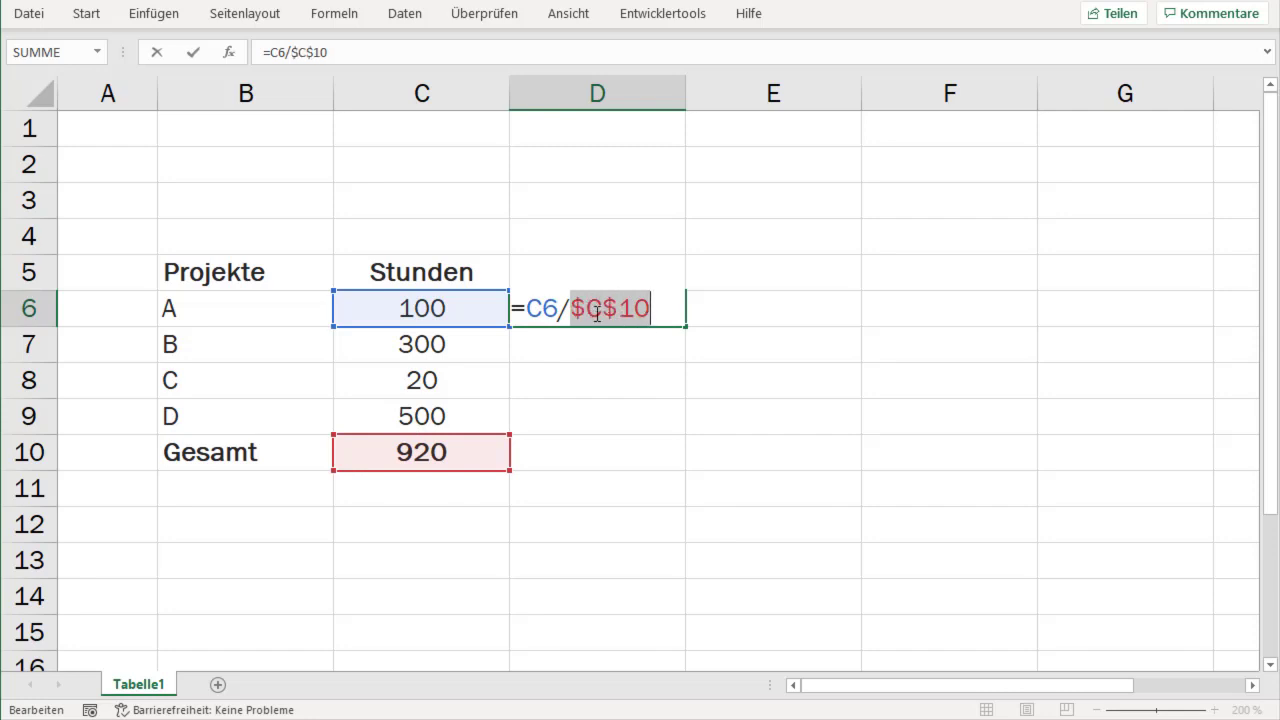
pyautogui.click(666, 319)
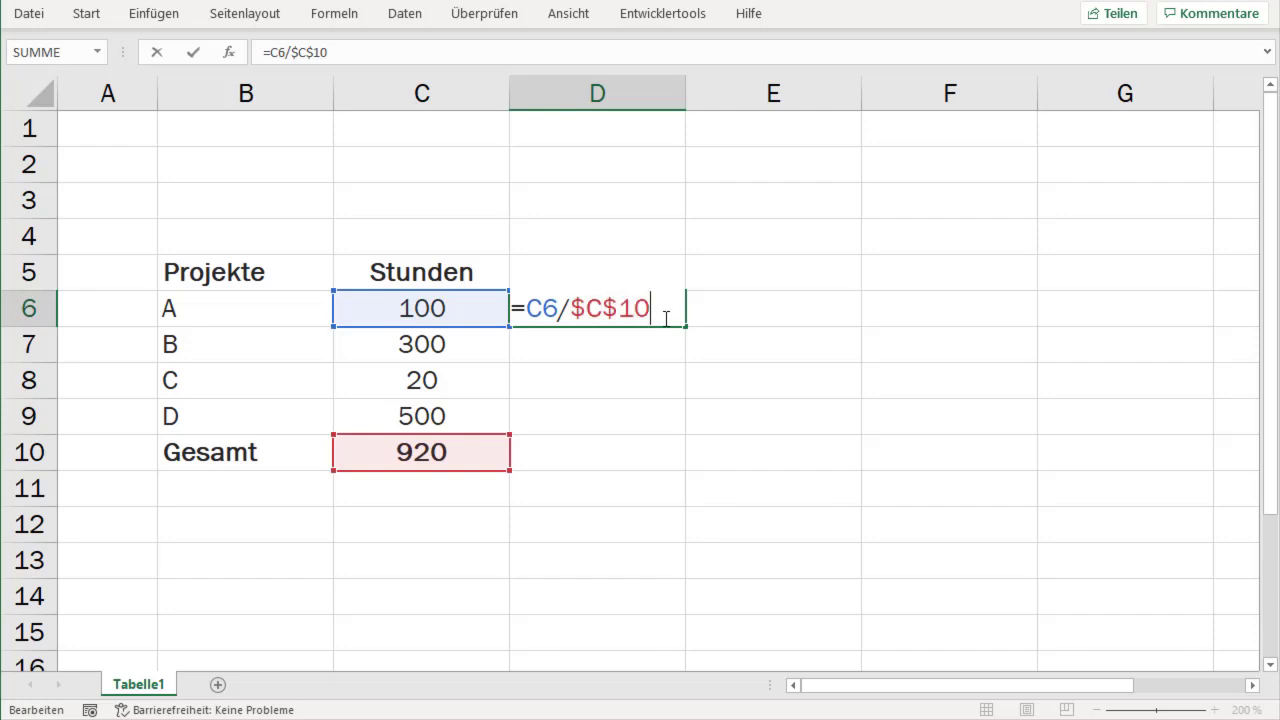
pyautogui.press('Return')
pyautogui.click(666, 319)
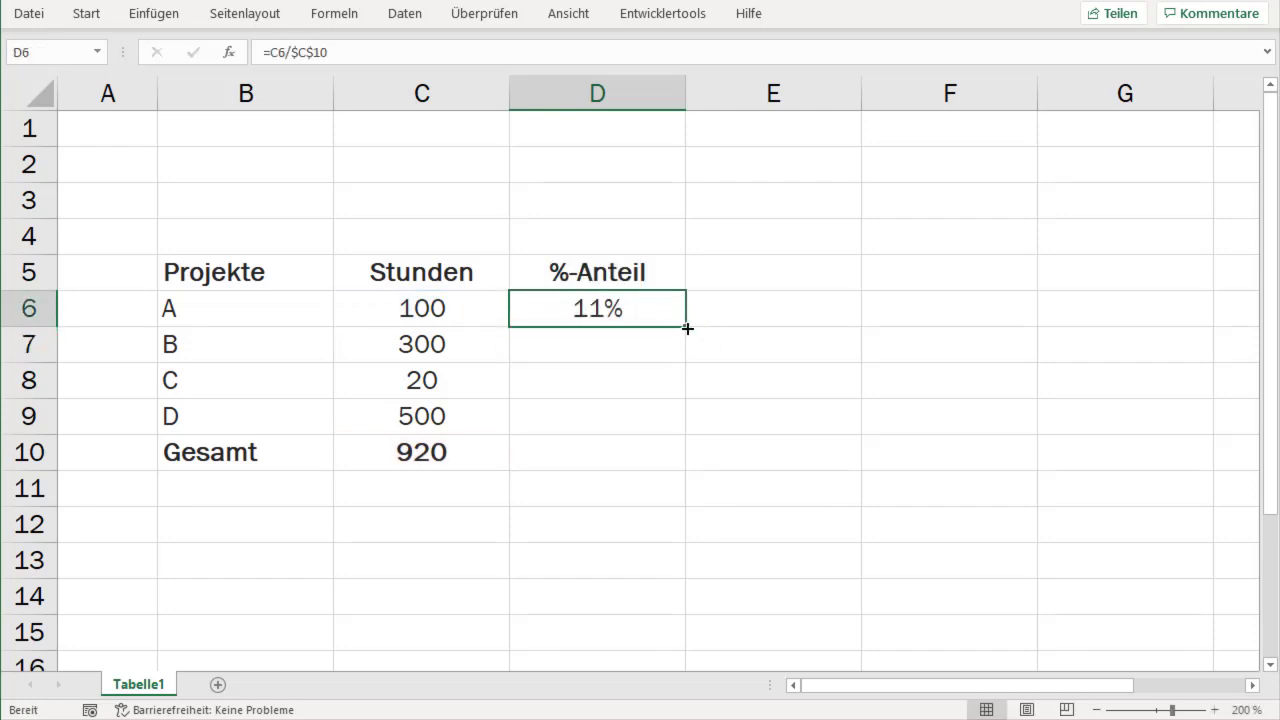
# Fill the share formula down to D10 (33%, 2%, 54%, 100%) and verify D9 reads =C9/$C$10.
pyautogui.moveTo(686, 339); pyautogui.dragTo(666, 427)
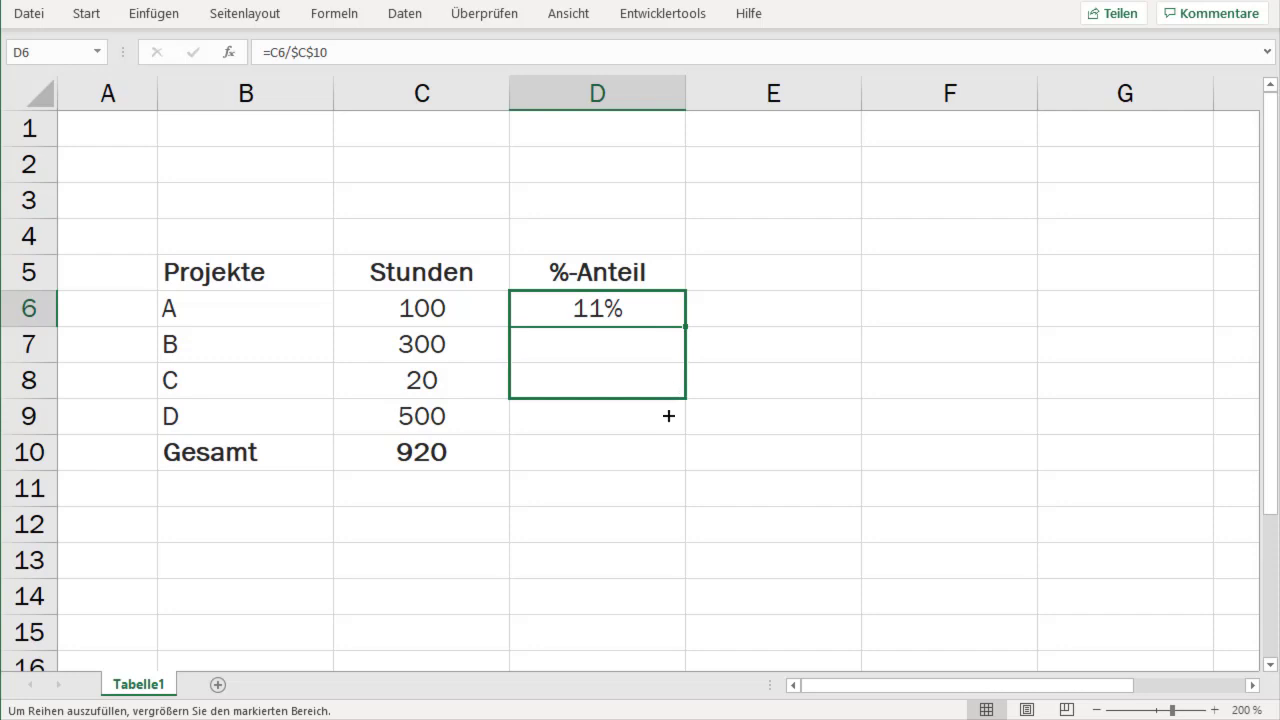
pyautogui.moveTo(666, 427); pyautogui.dragTo(663, 459)
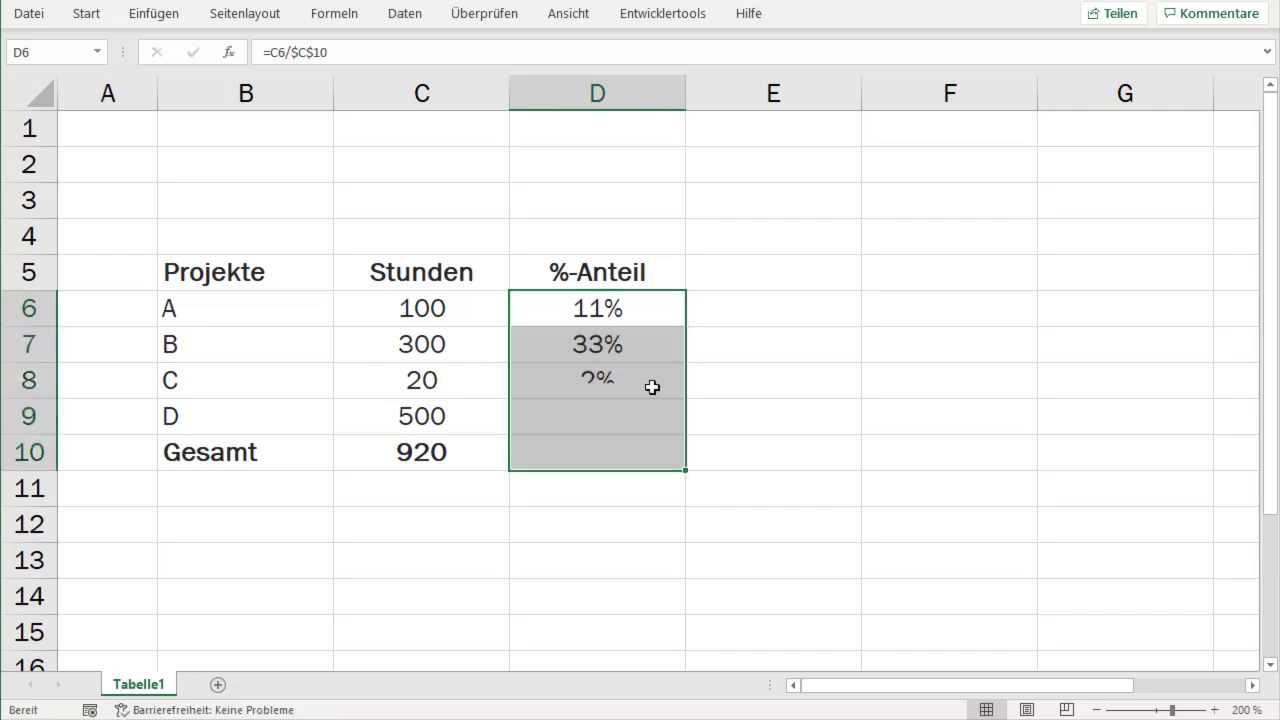
pyautogui.click(614, 449)
pyautogui.click(620, 428)
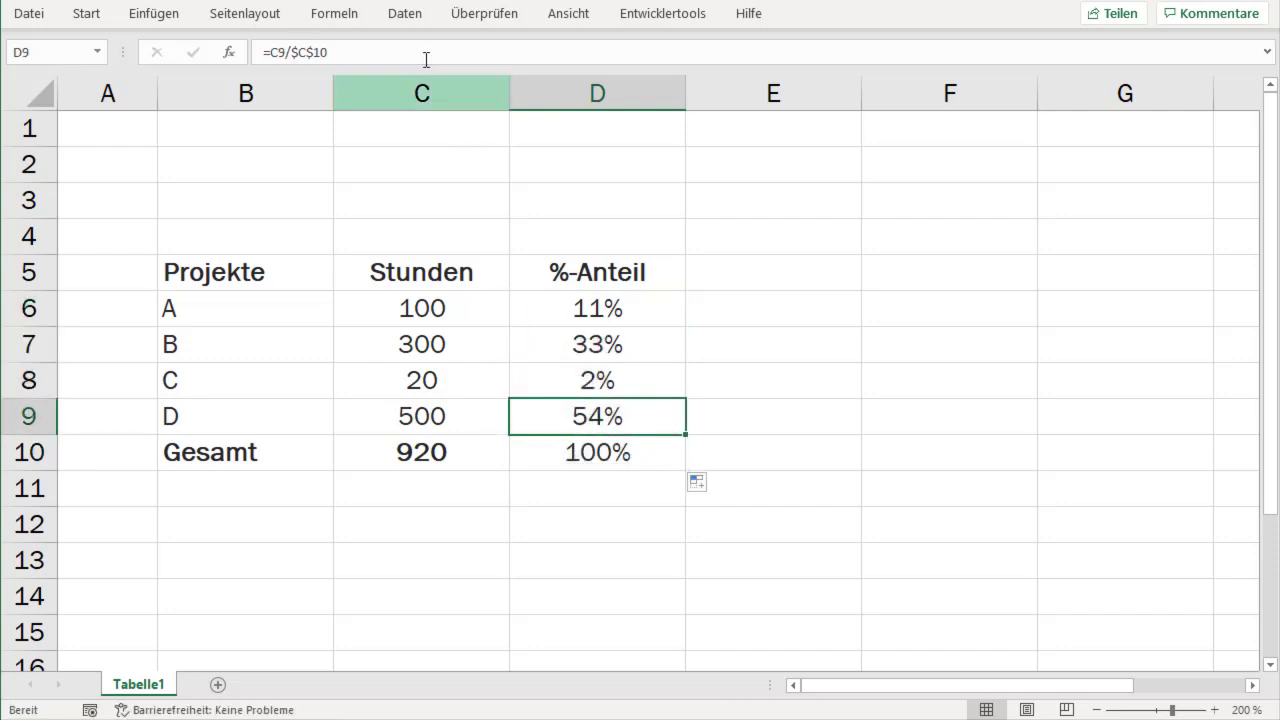
pyautogui.press('F2')
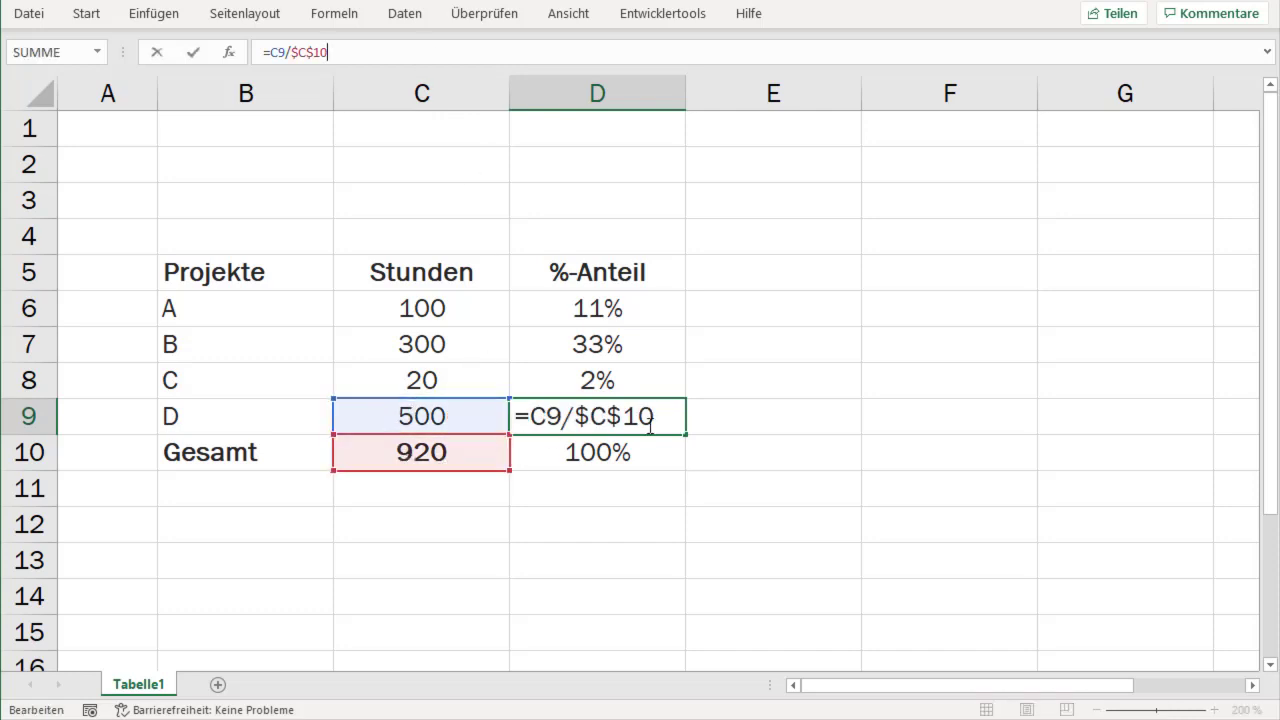
pyautogui.press('Escape')
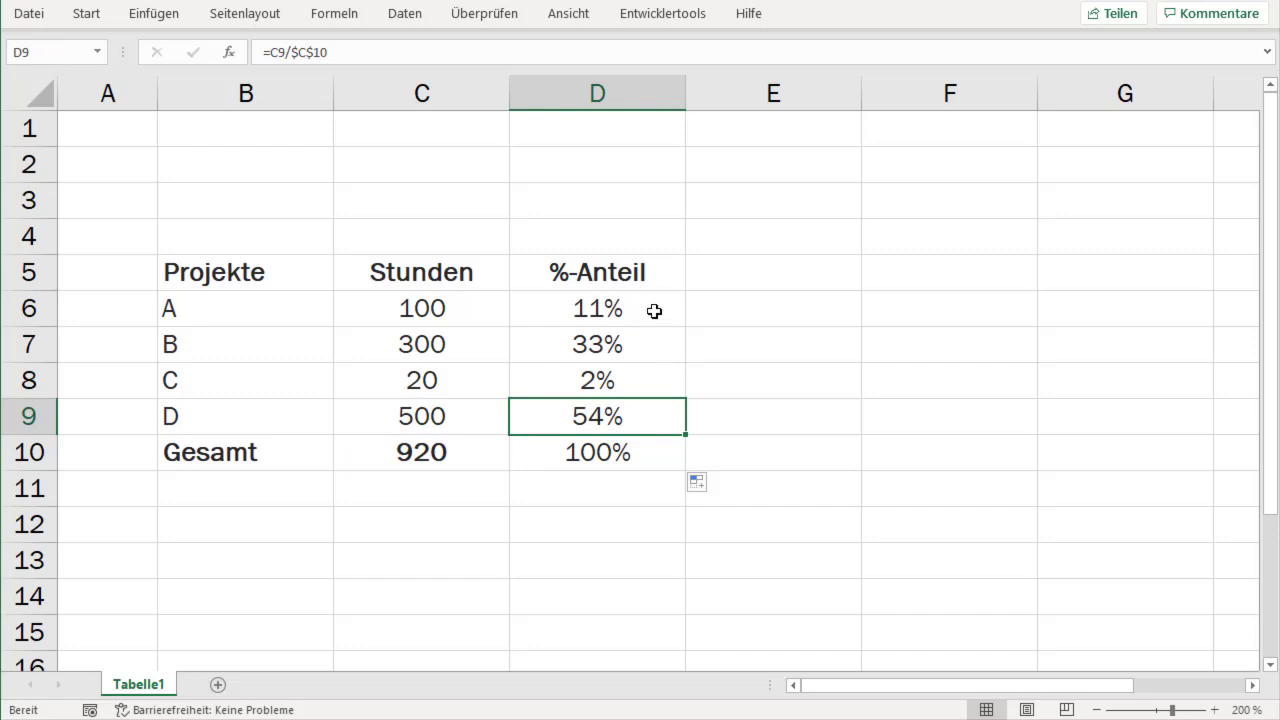
pyautogui.click(655, 309)
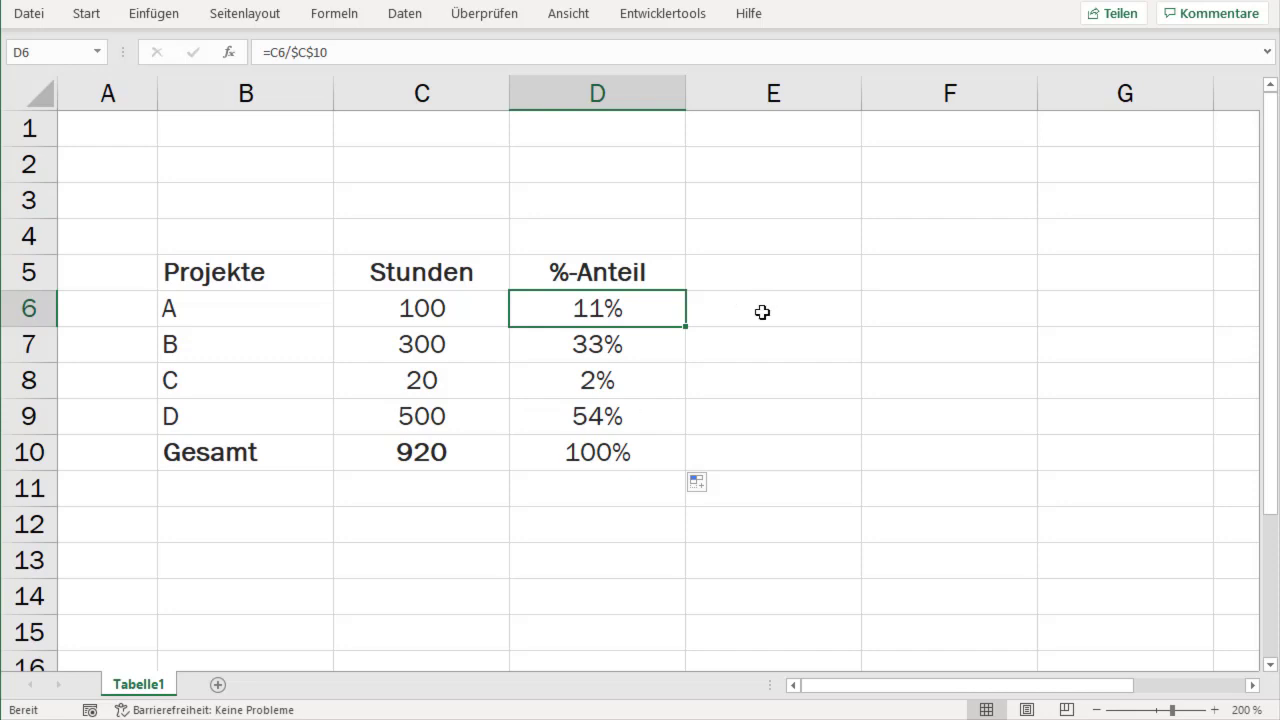
# Enter a 'Budget' label in D2 with 10.000,00 € in E2 in currency format.
pyautogui.click(641, 165)
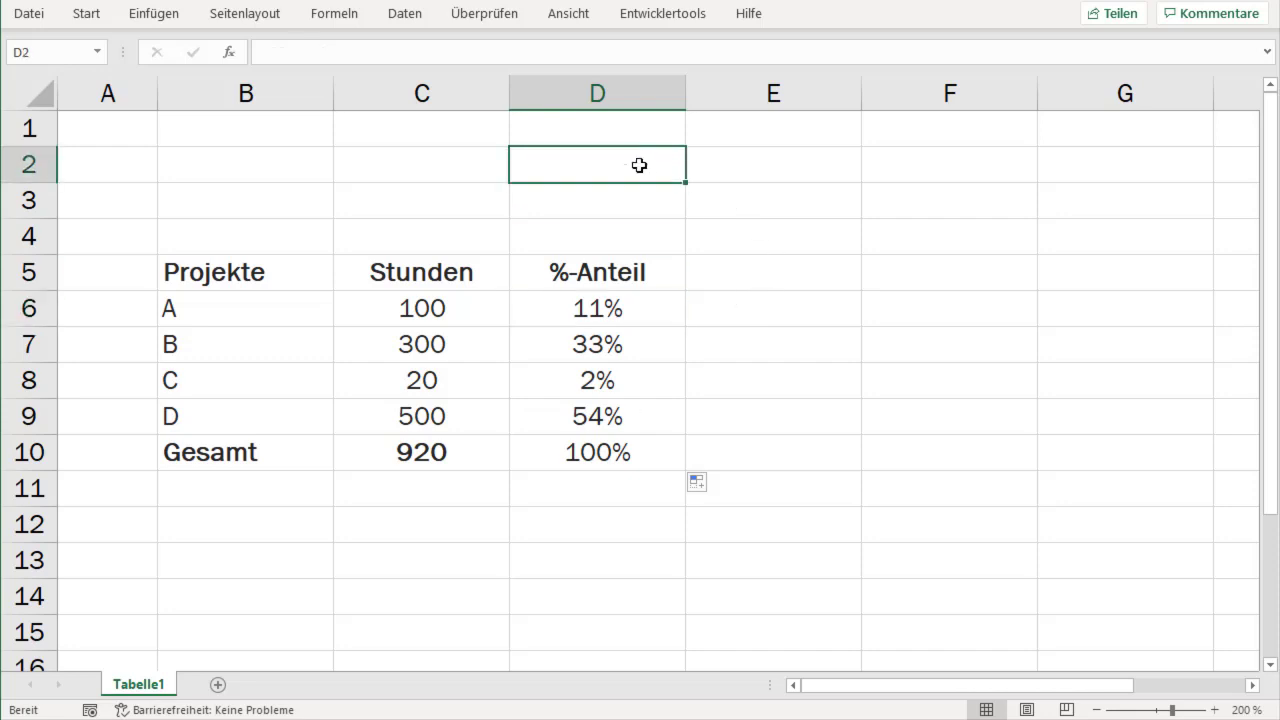
pyautogui.write('Budget')
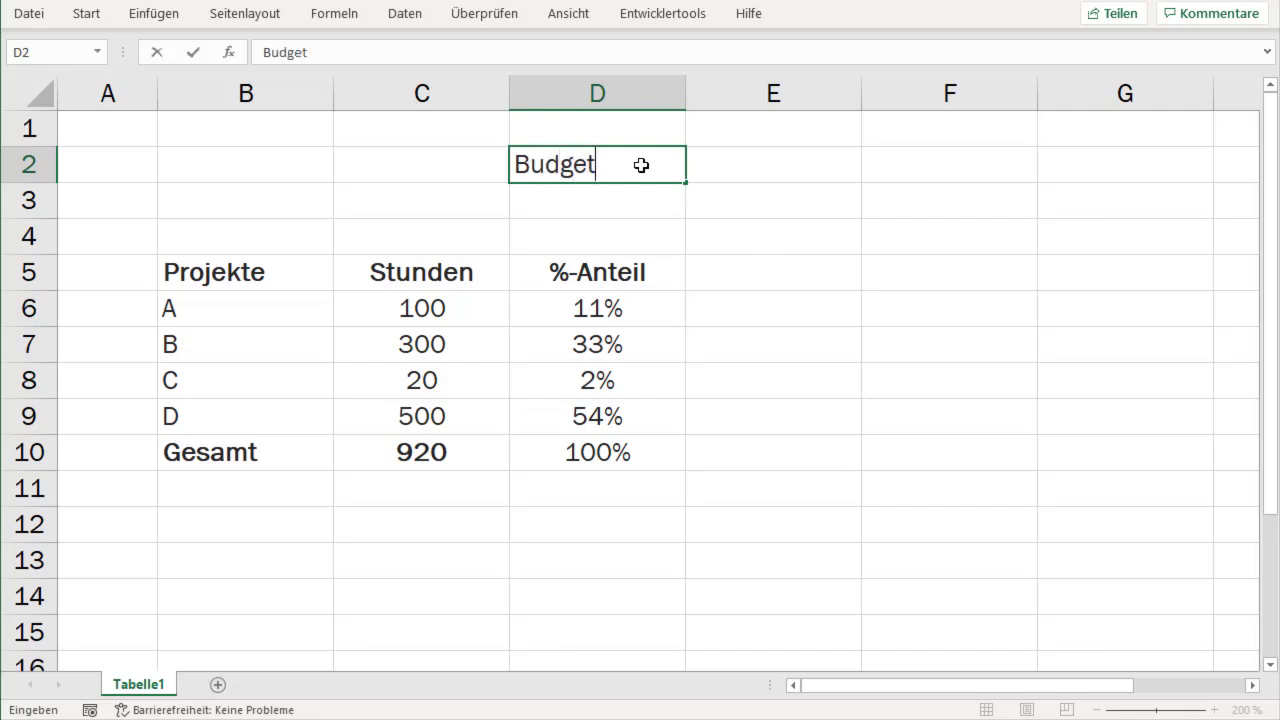
pyautogui.press('Tab')
pyautogui.write('10')
pyautogui.press('Return')
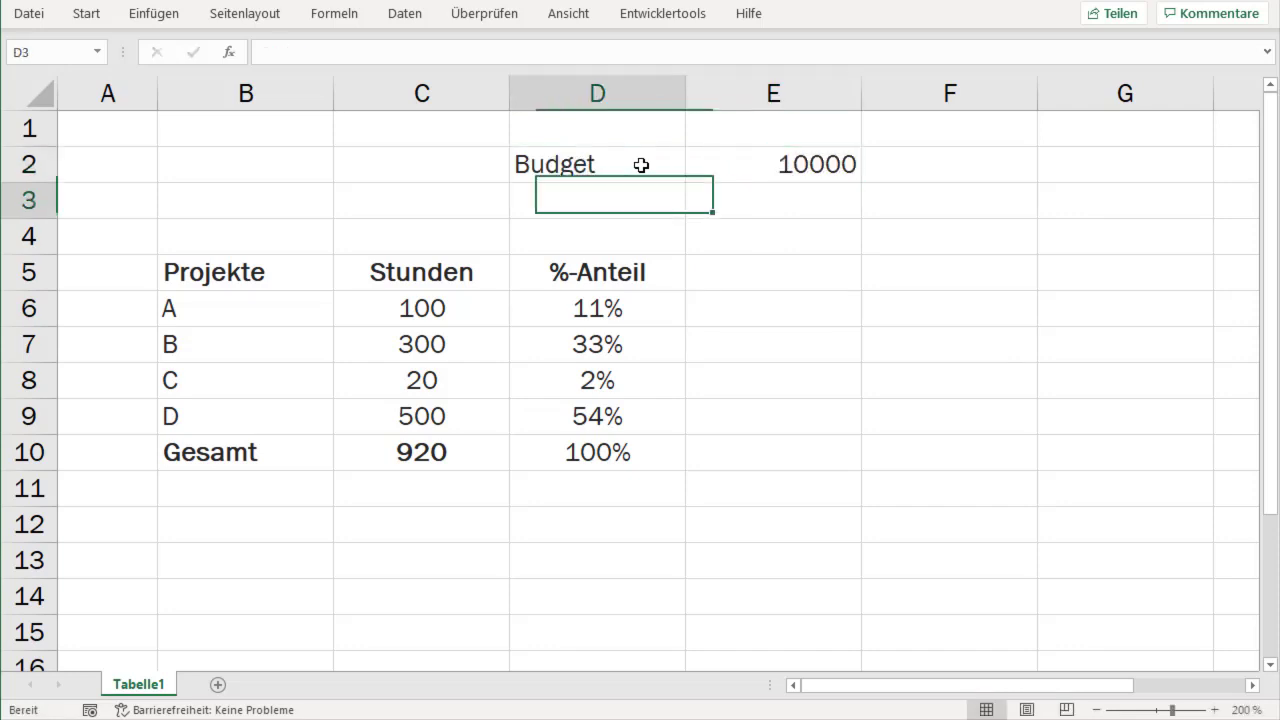
pyautogui.click(741, 165)
pyautogui.click(86, 13)
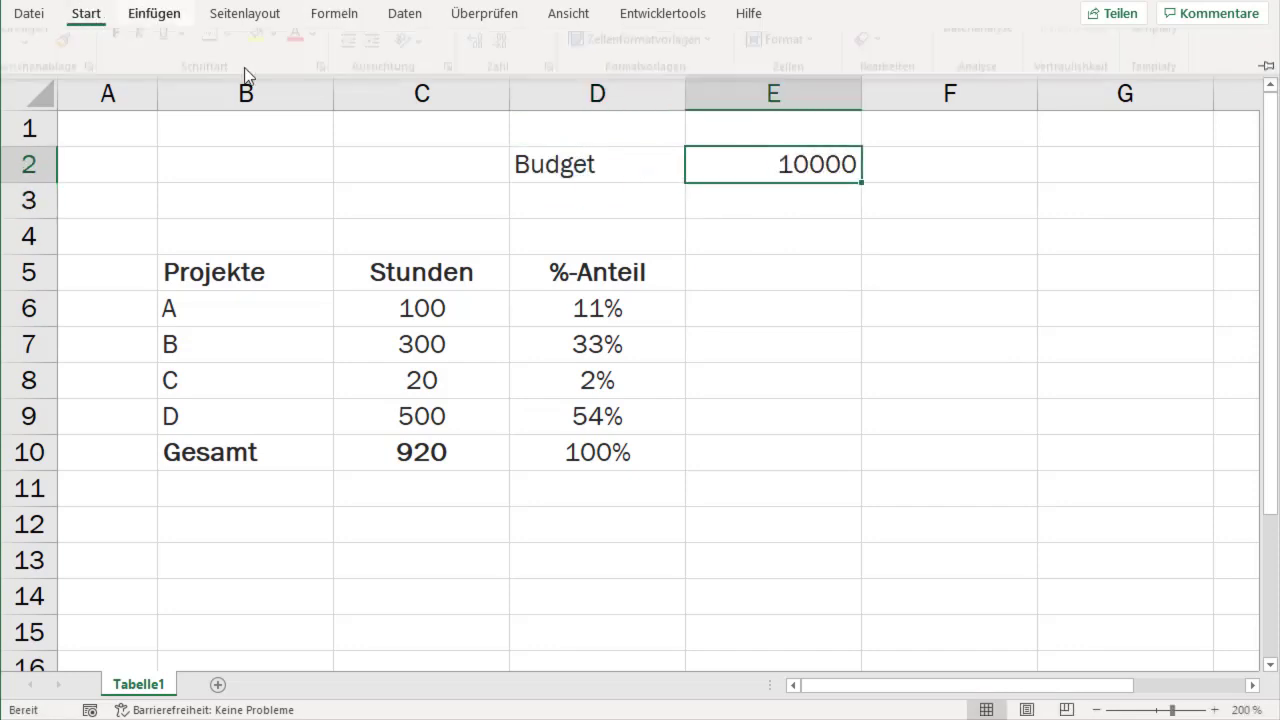
pyautogui.click(489, 68)
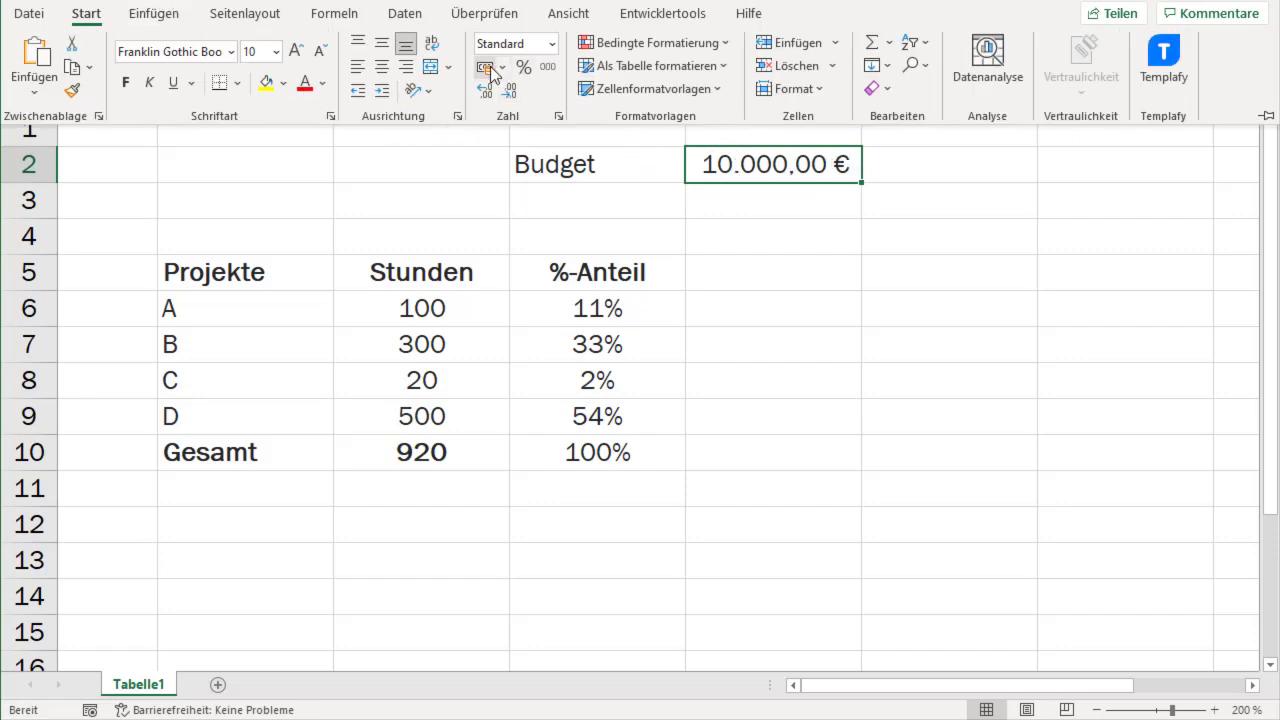
# Add a bold, centred 'Verteilung' header in E5 and start a formula in E6.
pyautogui.click(749, 283)
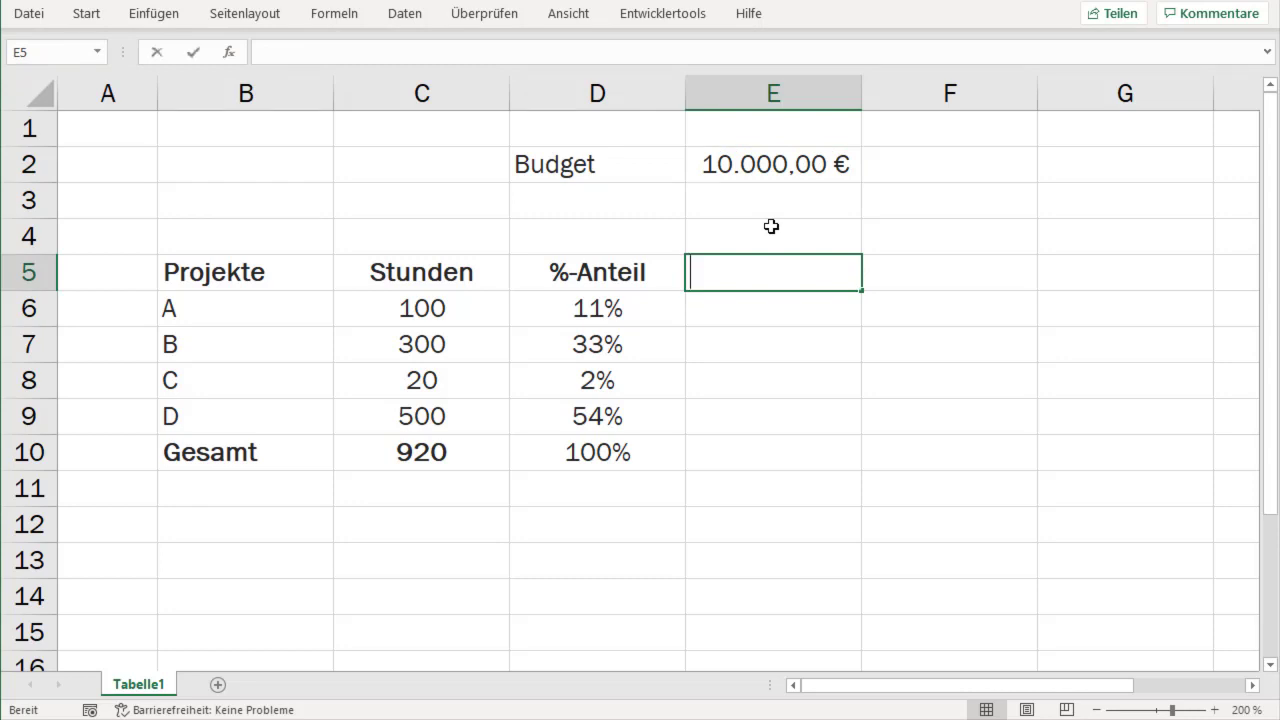
pyautogui.write('Verteilung')
pyautogui.press('Return')
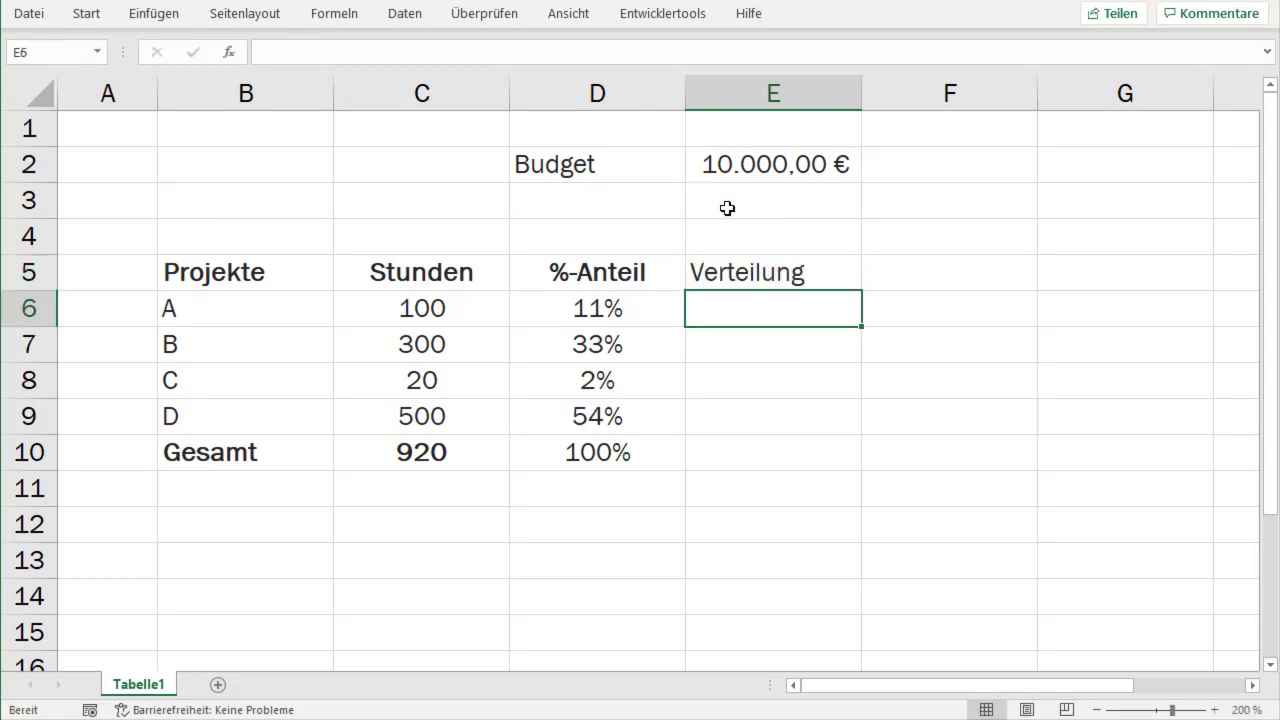
pyautogui.click(769, 272)
pyautogui.click(112, 22)
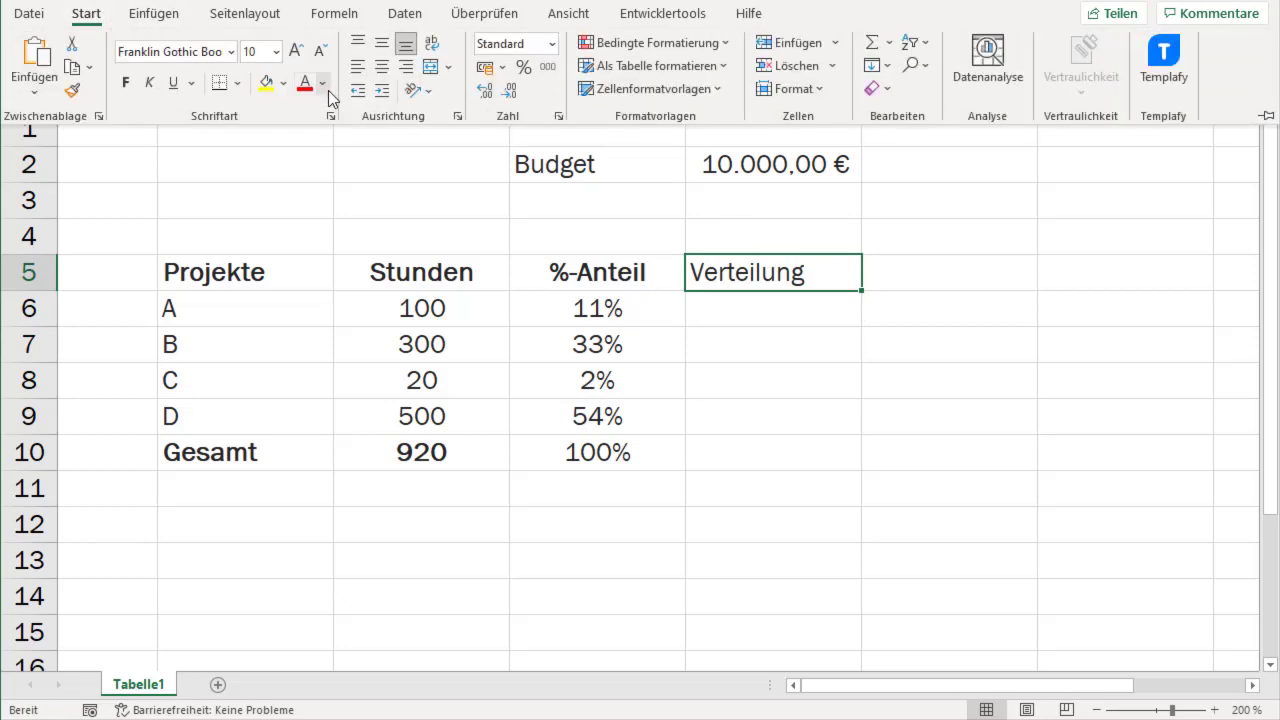
pyautogui.click(125, 83)
pyautogui.click(381, 66)
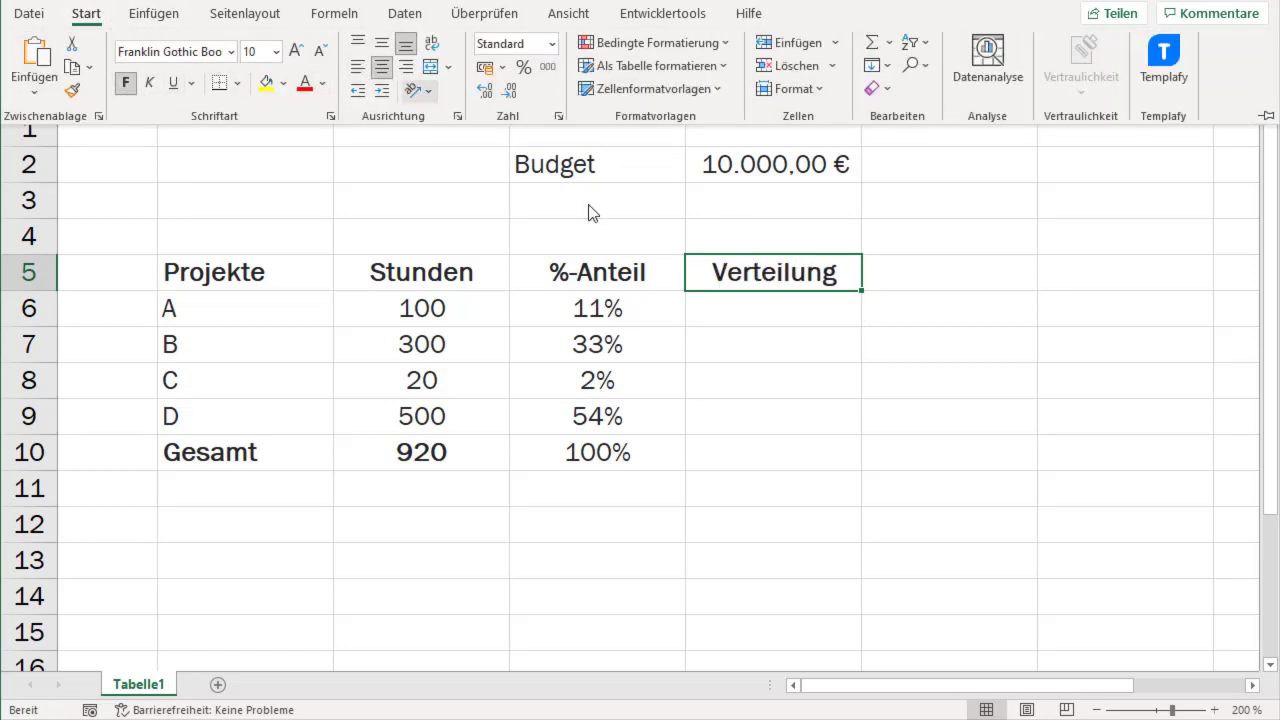
pyautogui.click(794, 314)
pyautogui.click(777, 298)
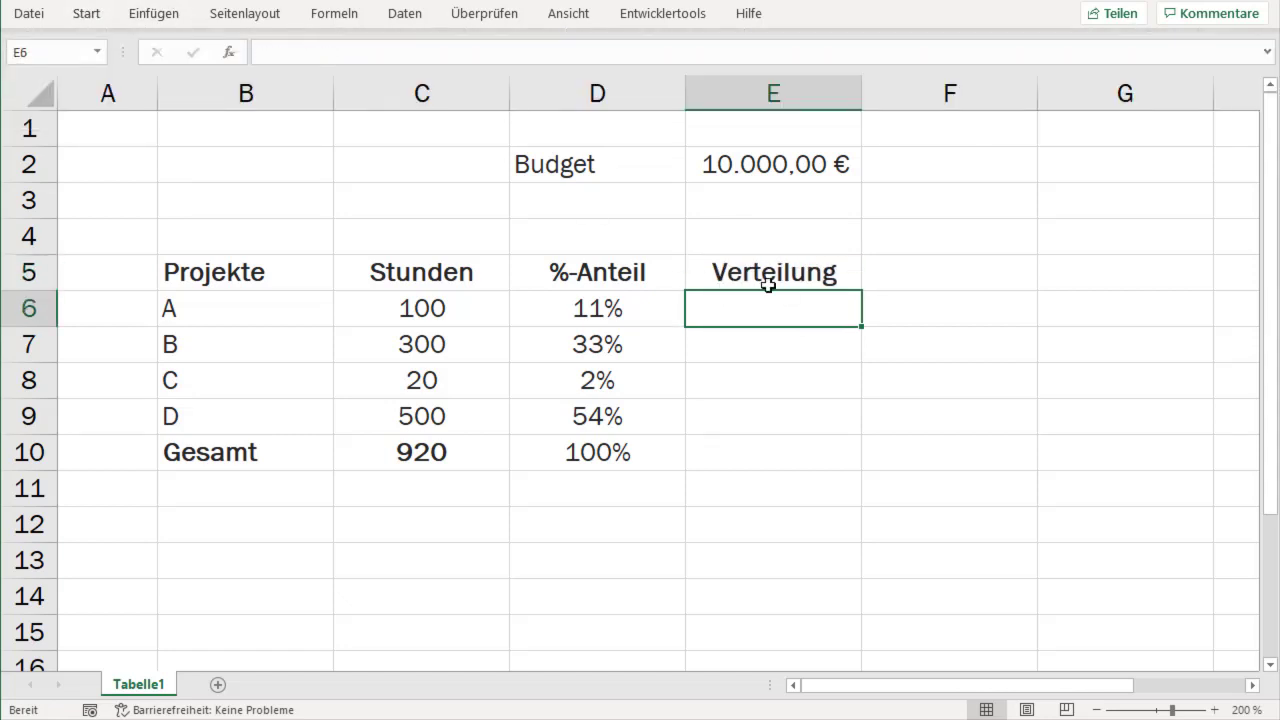
pyautogui.write('=')
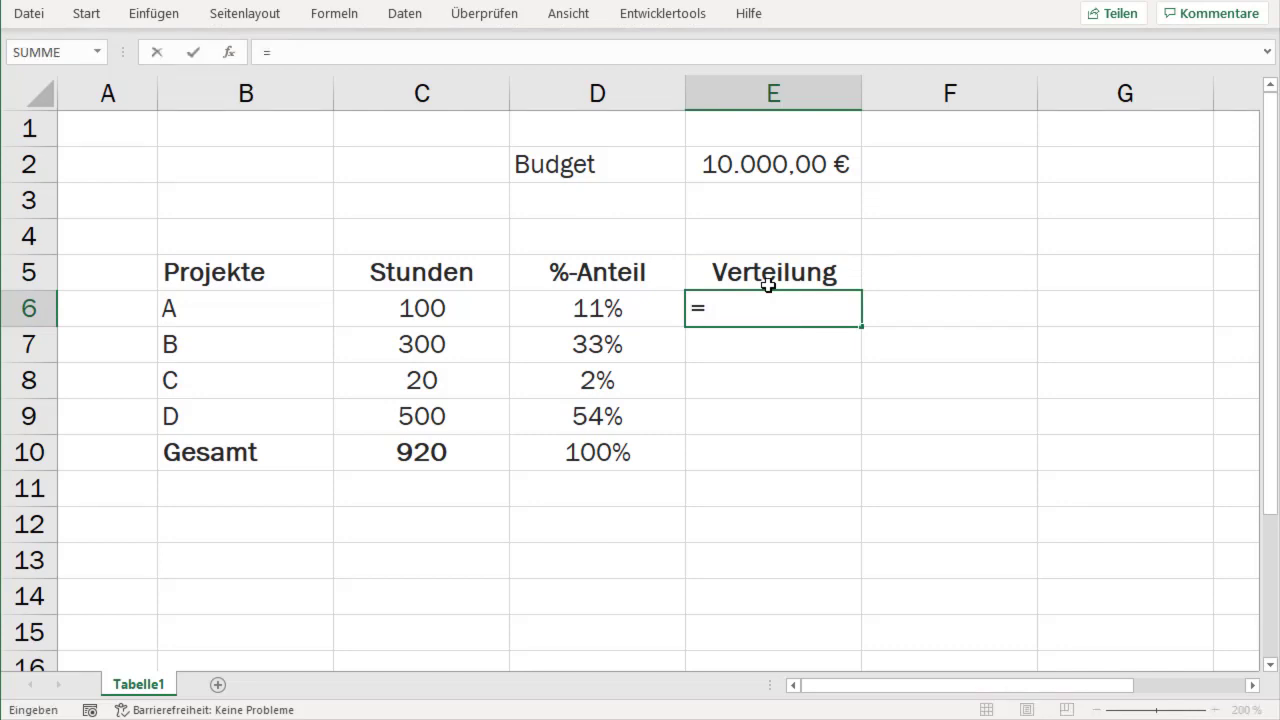
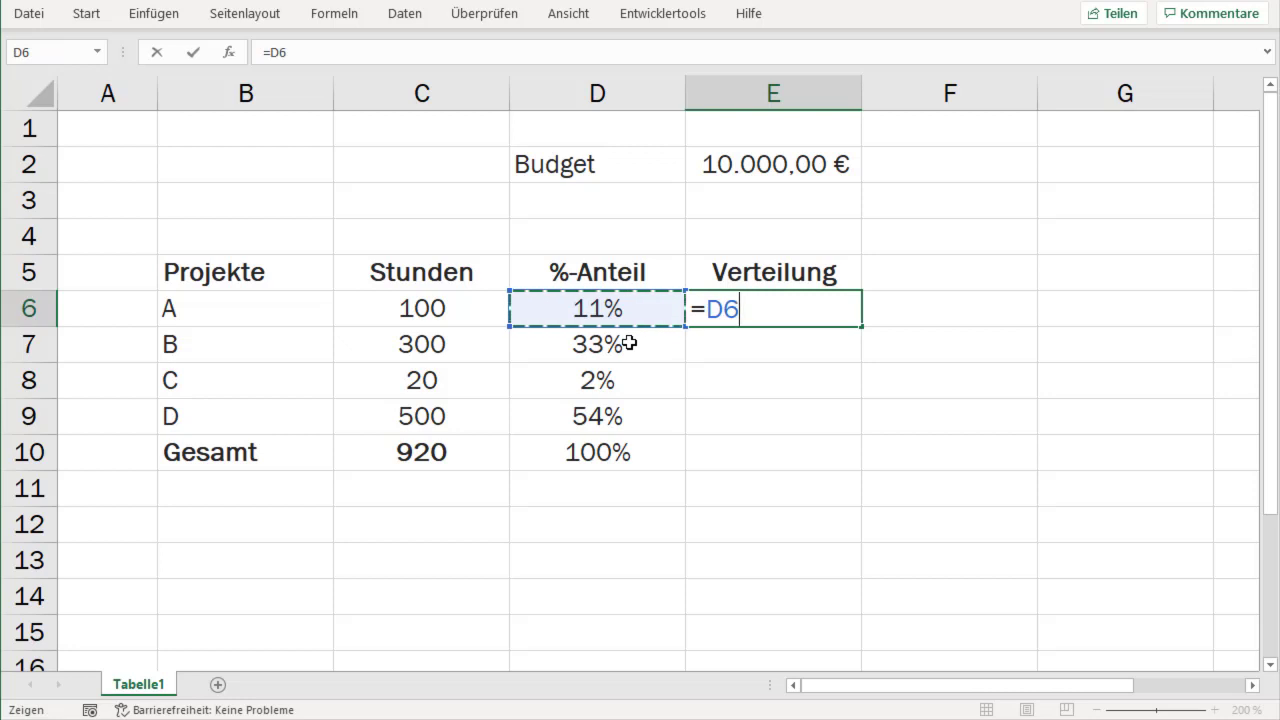
# Complete the E6 formula as =D6*$E$2, locking the budget cell reference.
pyautogui.write('*')
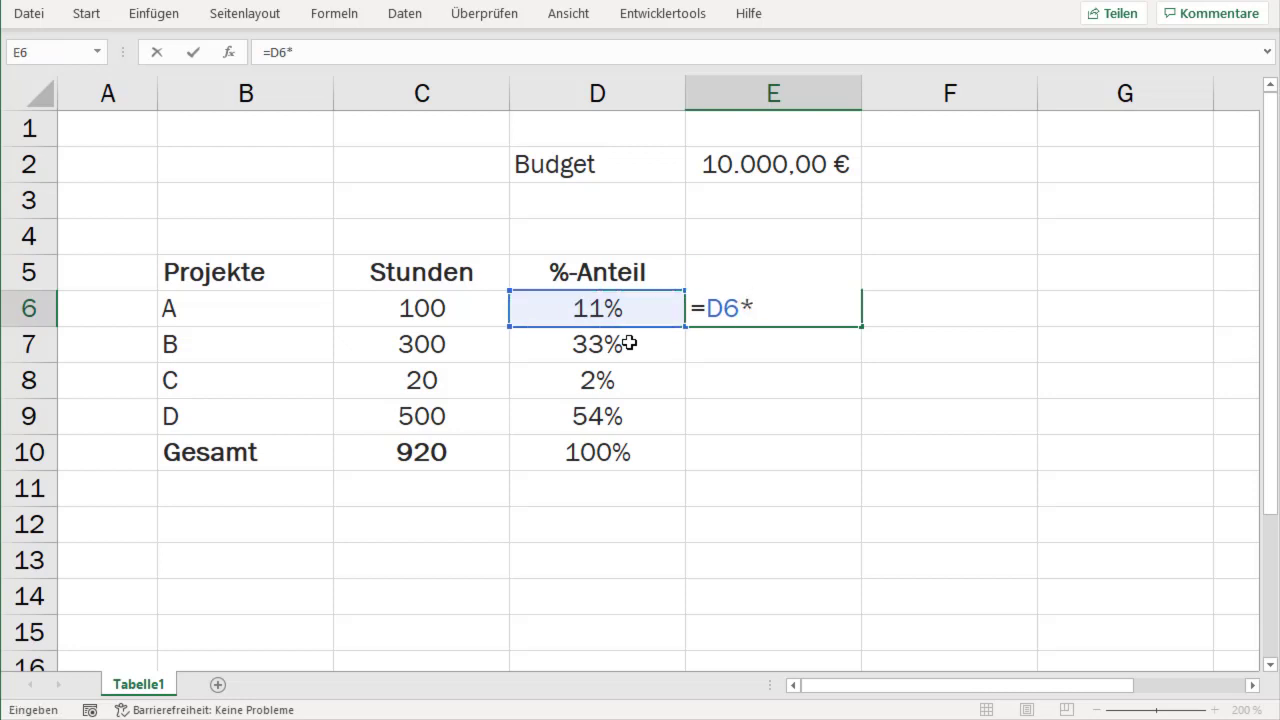
pyautogui.click(792, 163)
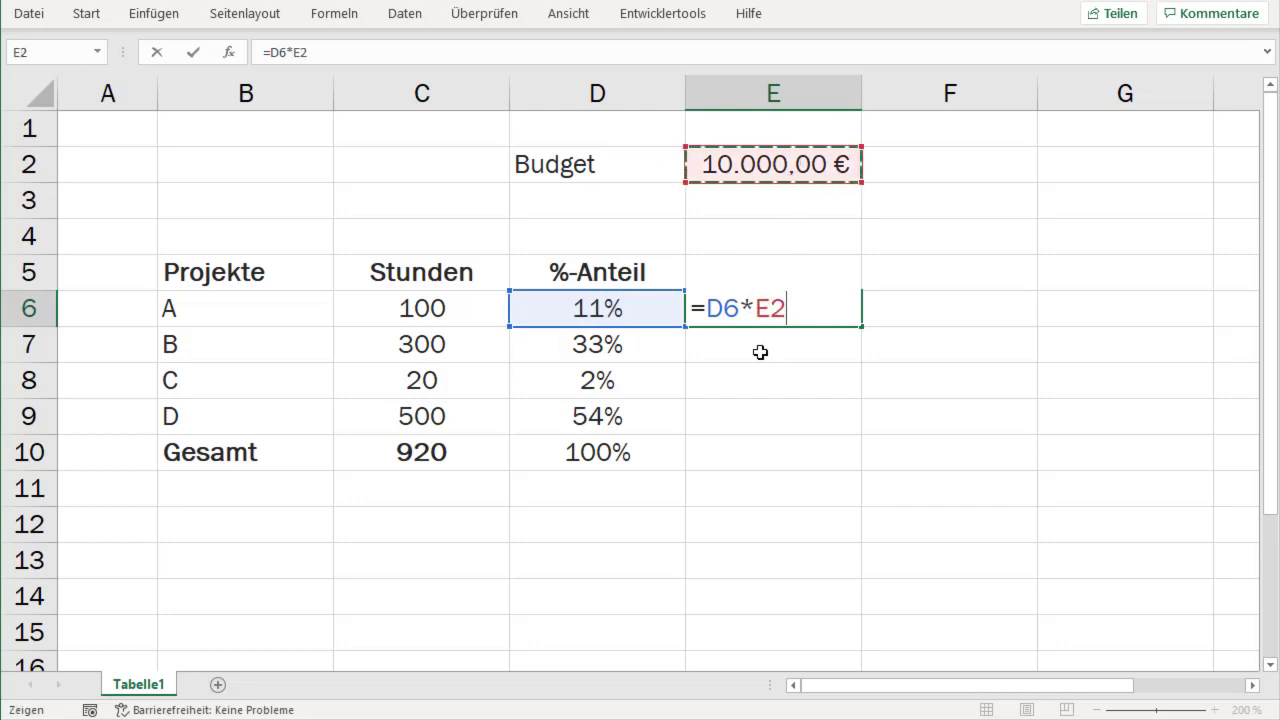
pyautogui.press('F4')
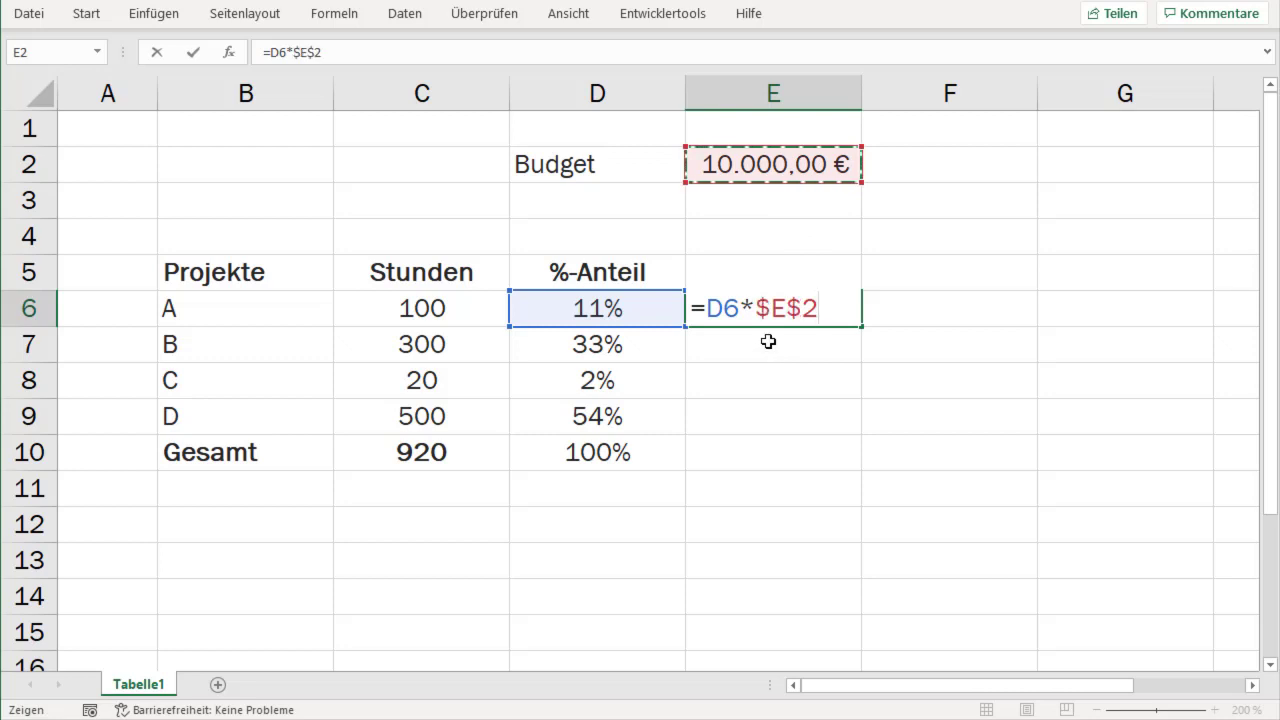
pyautogui.press('Return')
# Fill the =D6*$E$2 formula down from E6 through E10 and check the copied results.
pyautogui.press('Up')
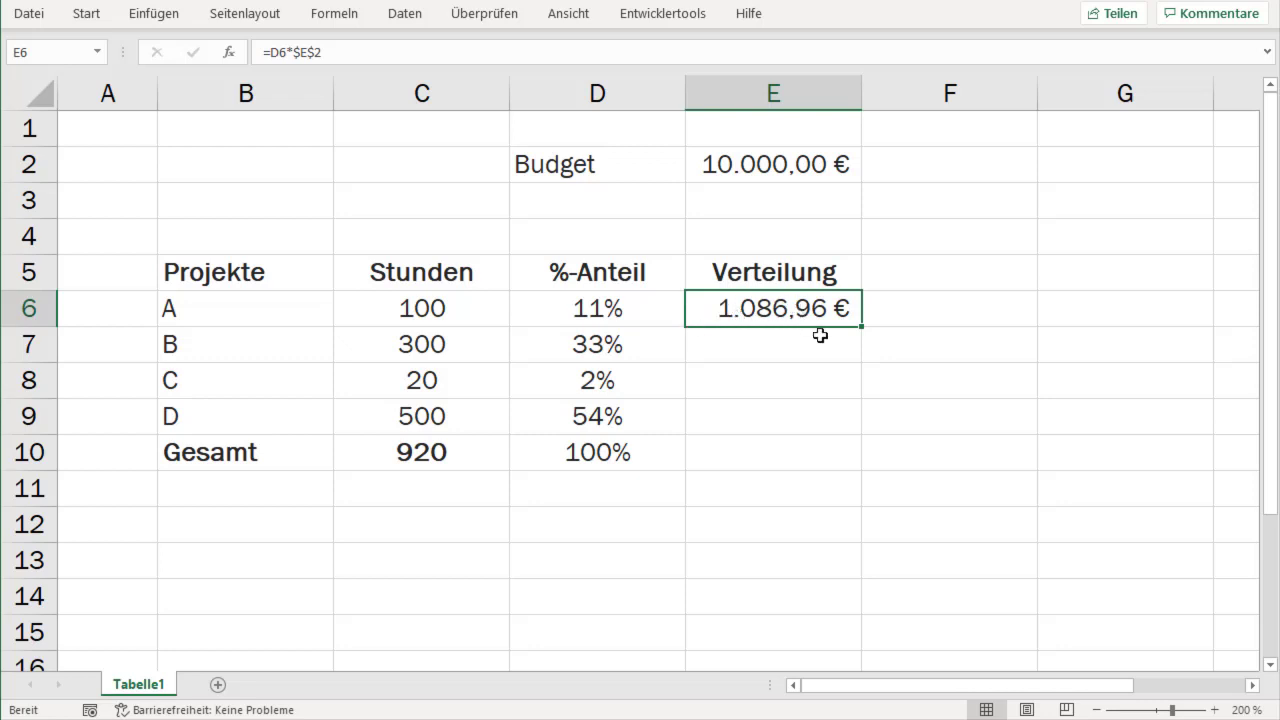
pyautogui.moveTo(866, 331); pyautogui.dragTo(860, 462)
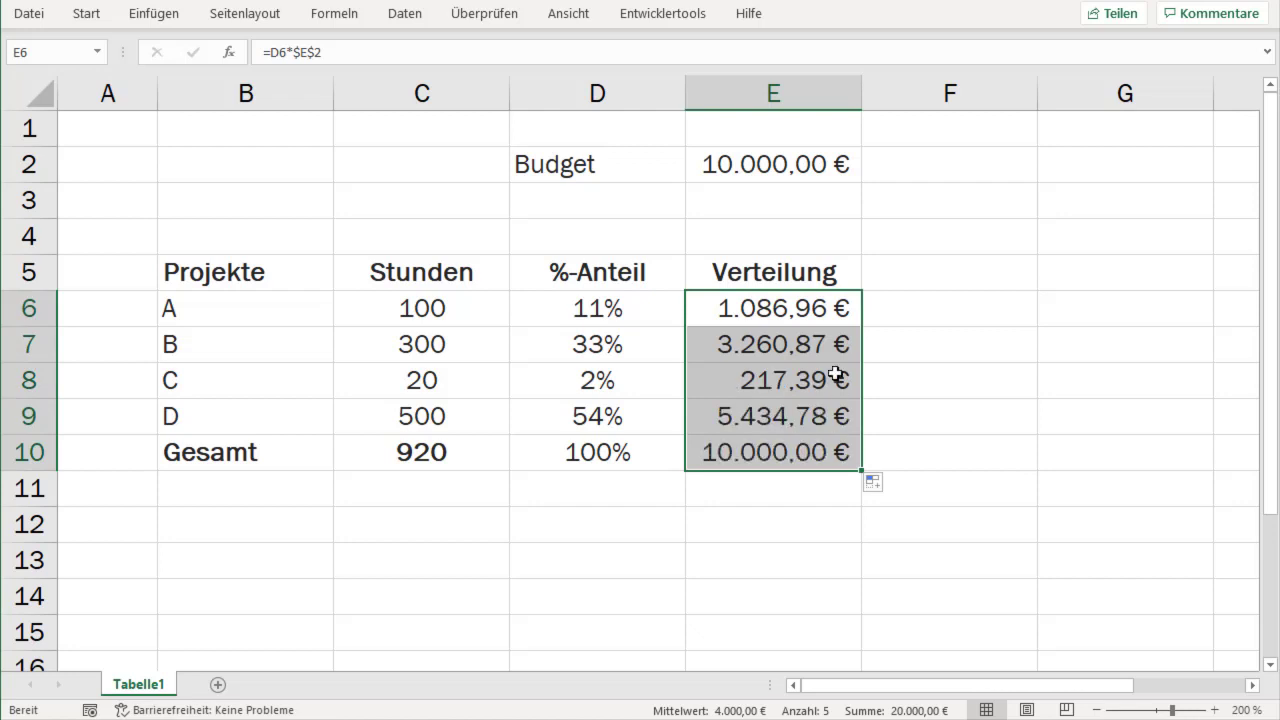
pyautogui.click(895, 344)
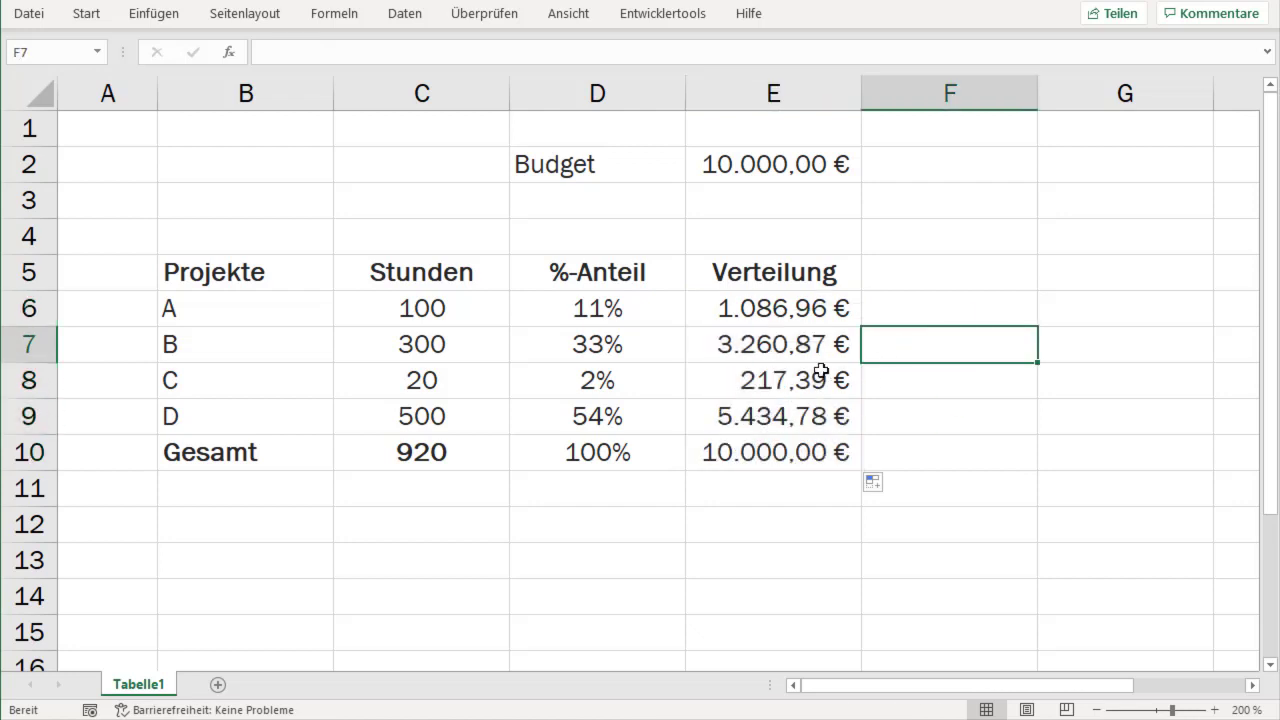
pyautogui.hotkey('ctrl', 'End')
pyautogui.click(745, 343)
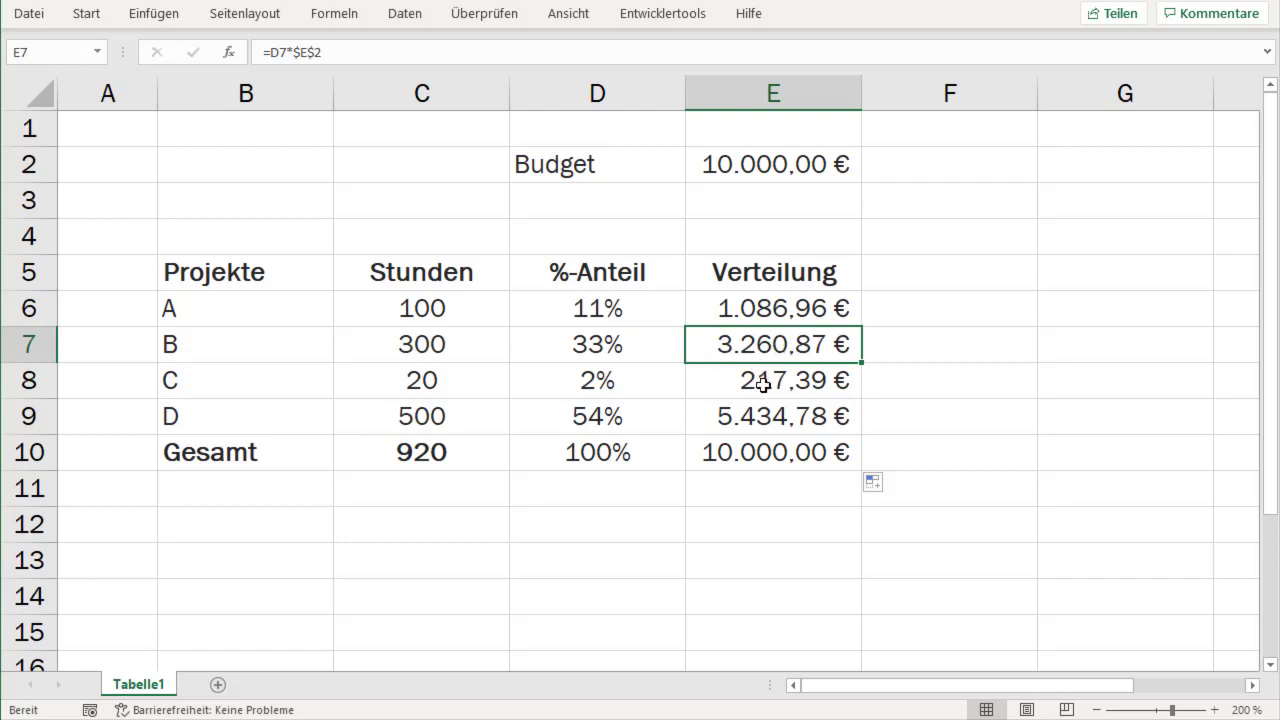
pyautogui.click(705, 375)
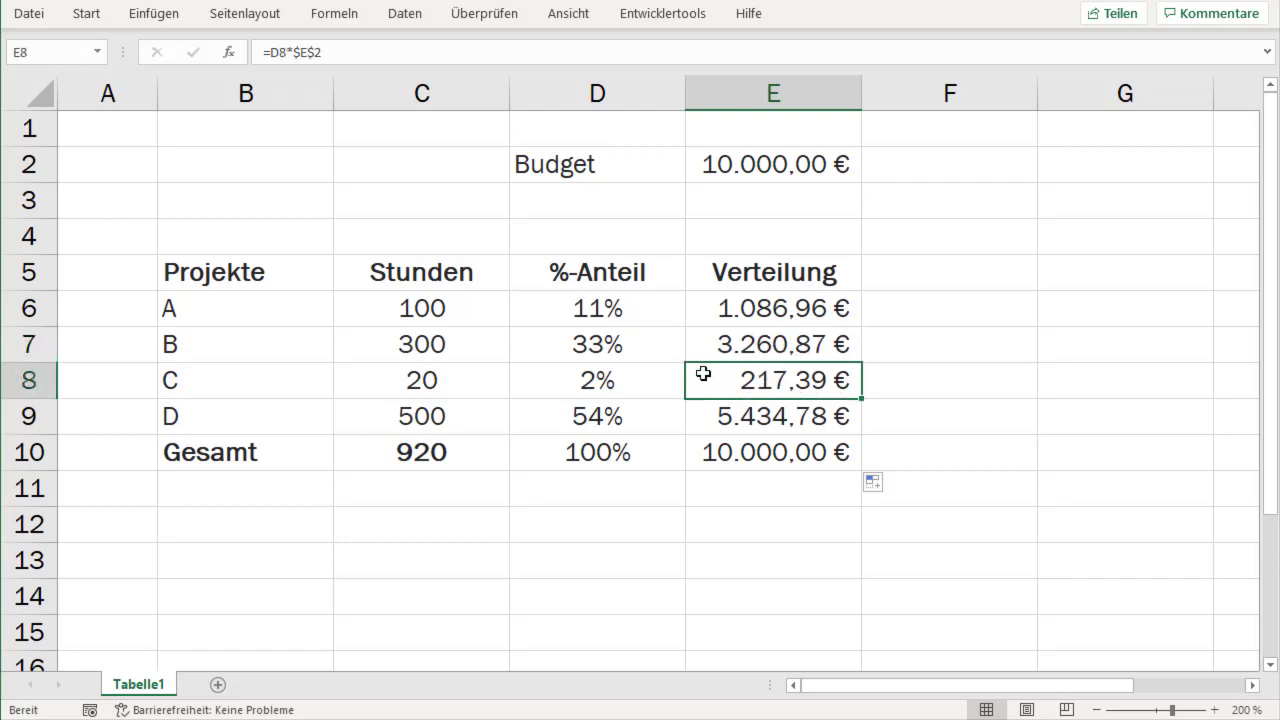
pyautogui.click(780, 412)
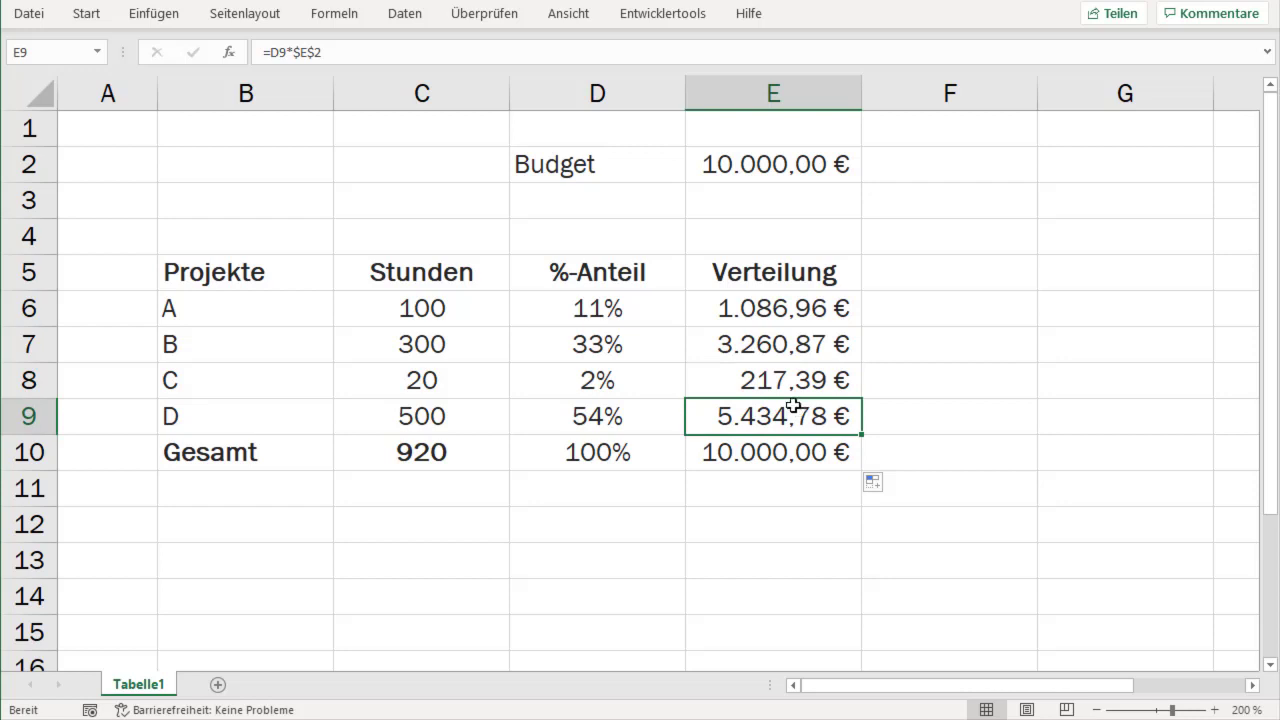
pyautogui.click(812, 452)
pyautogui.moveTo(797, 307); pyautogui.dragTo(797, 415)
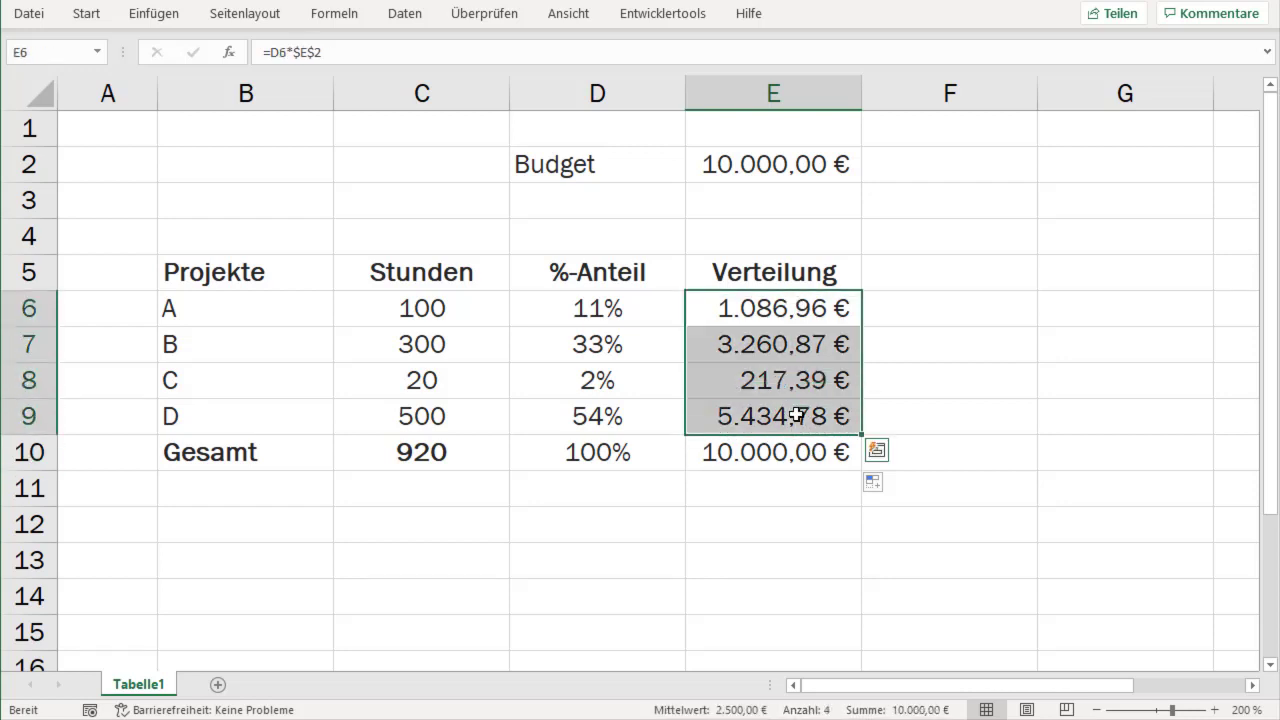
pyautogui.click(776, 460)
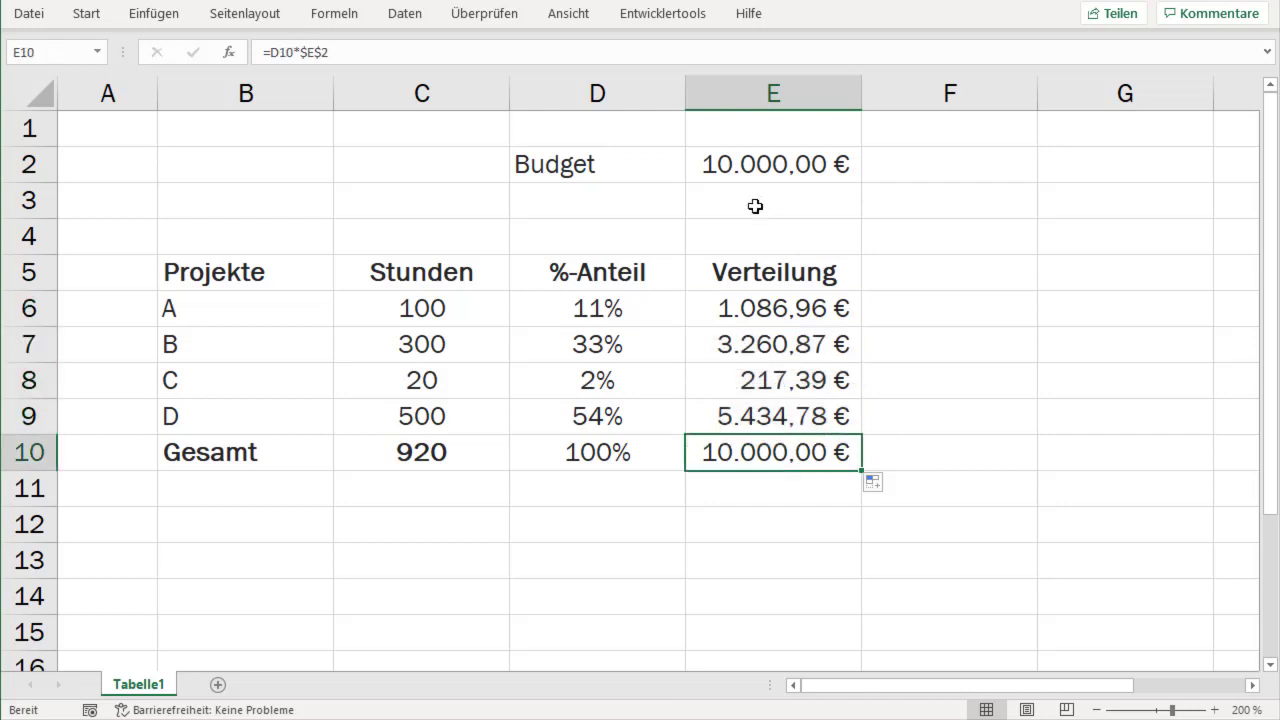